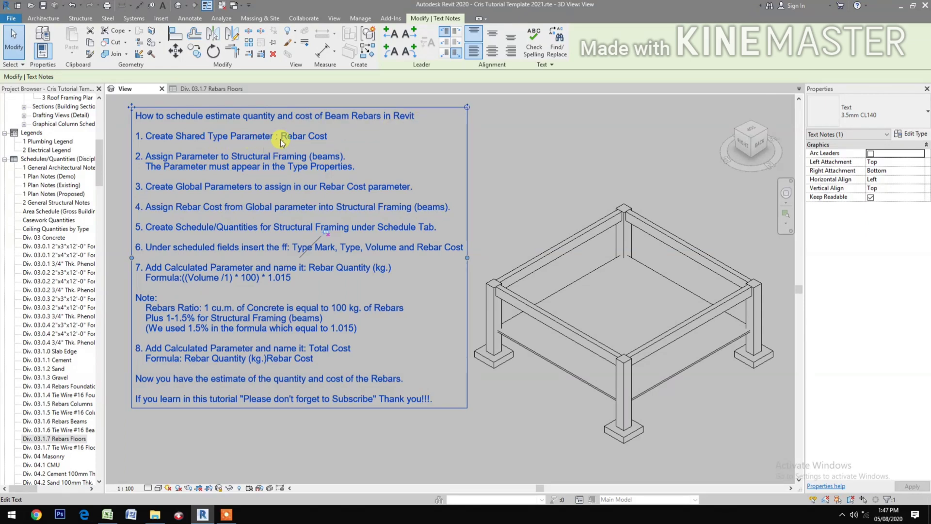
Step: Create a Currency-type shared parameter named 'Rebar Cost' in the Tutorial group
click(360, 18)
click(165, 55)
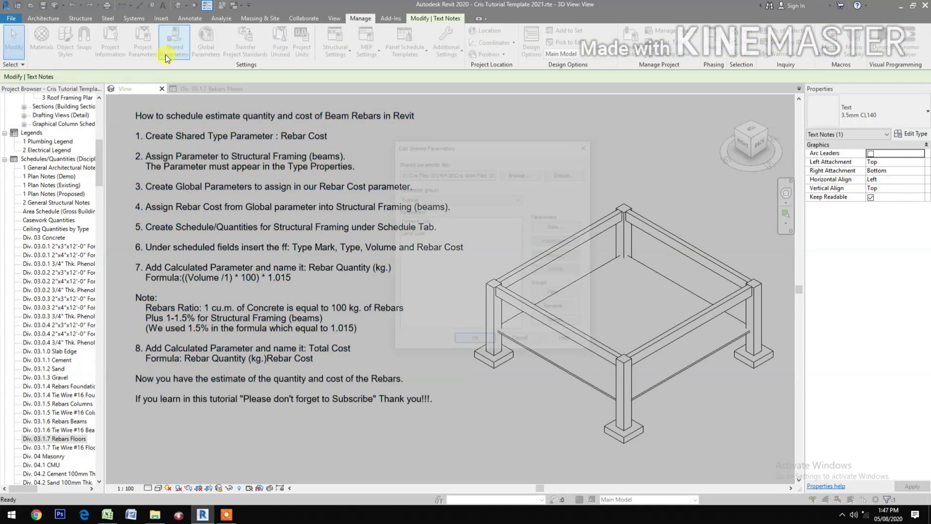
click(558, 227)
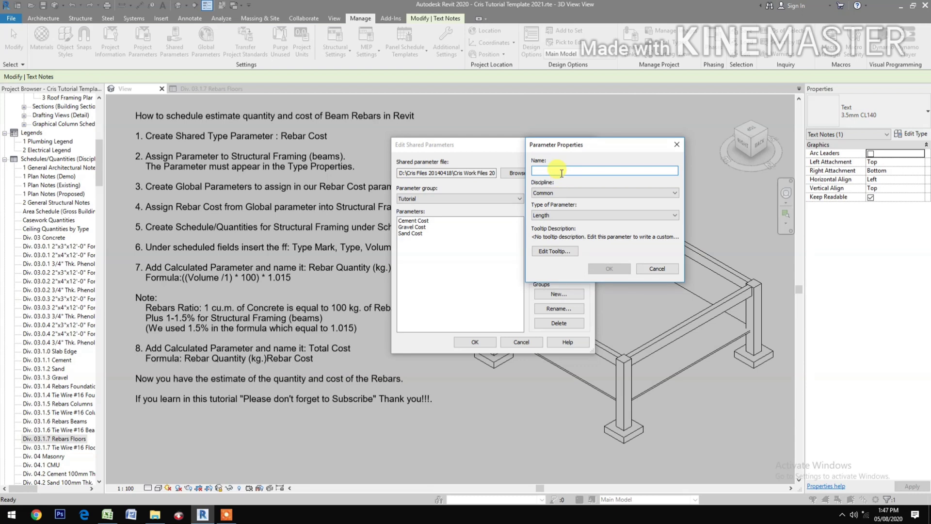
text(Rebar Cost)
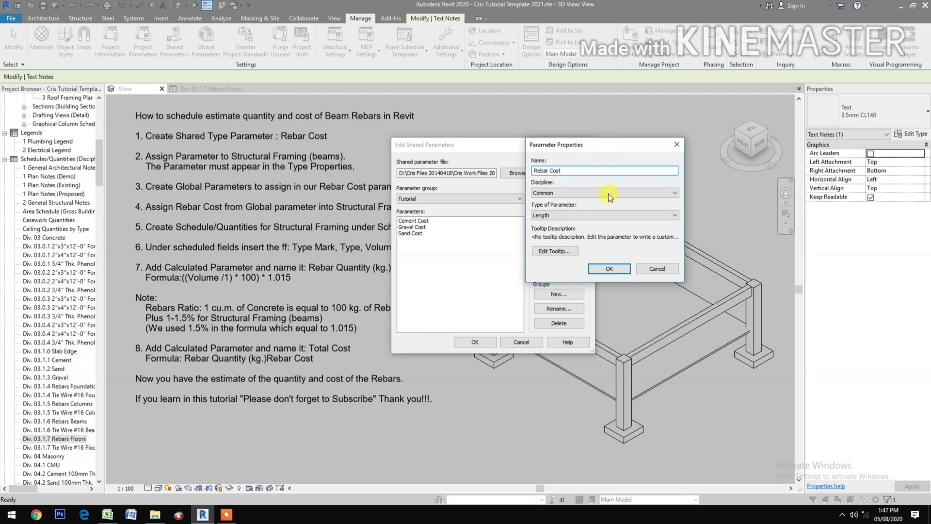
click(605, 215)
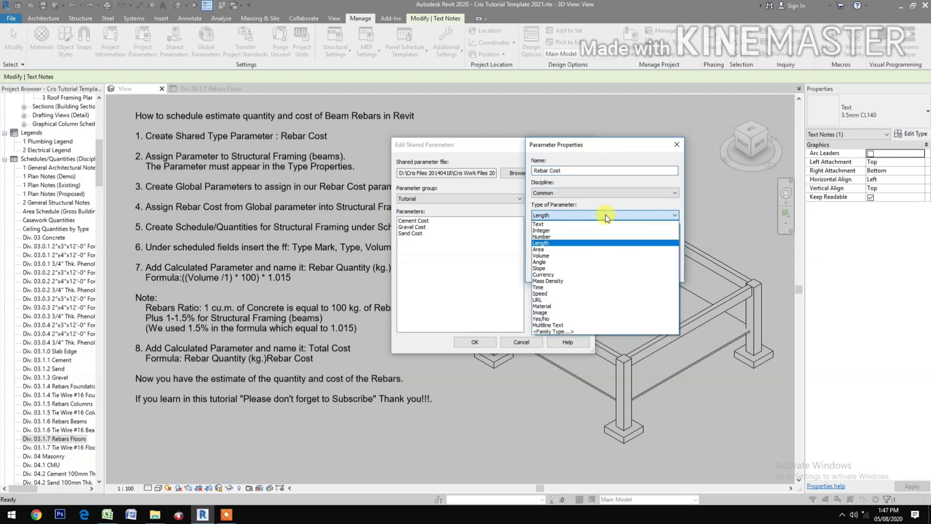
click(557, 275)
click(599, 270)
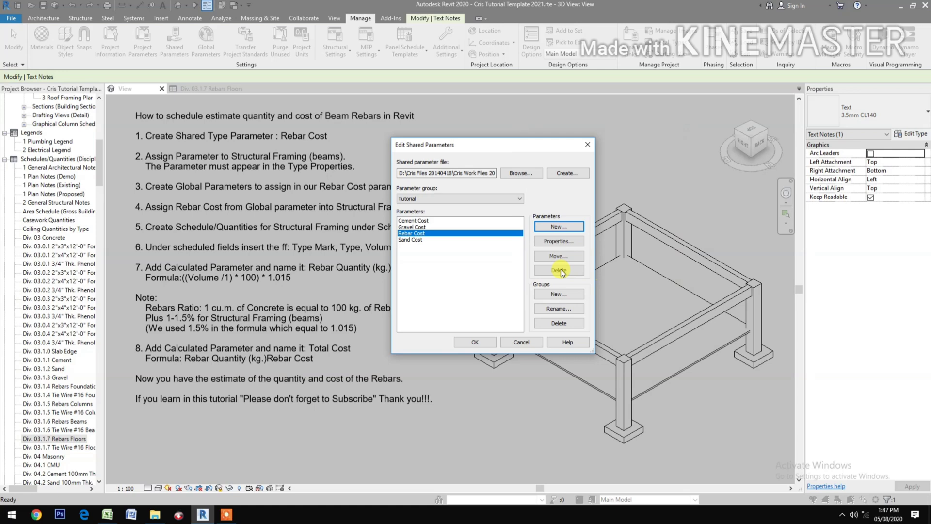
click(474, 342)
key(Escape)
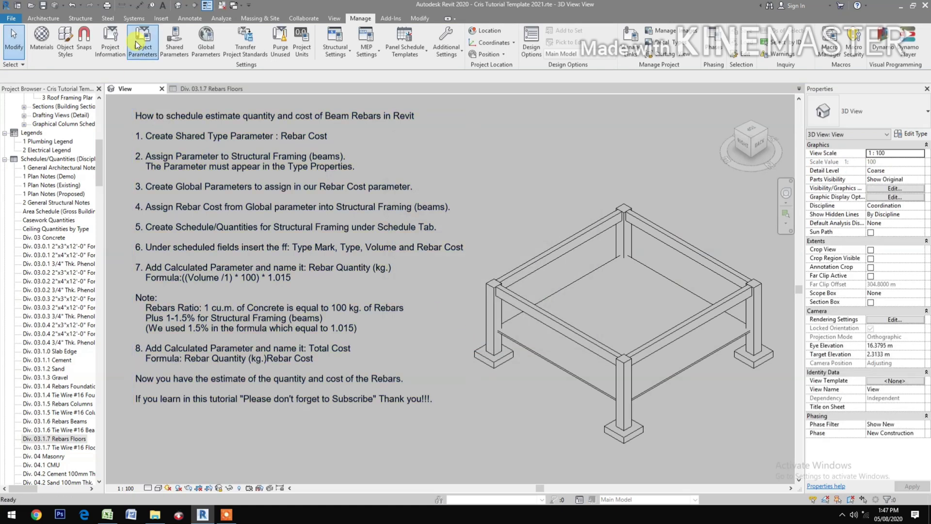
Step: Add a new project parameter using the shared parameter Rebar Cost
click(141, 42)
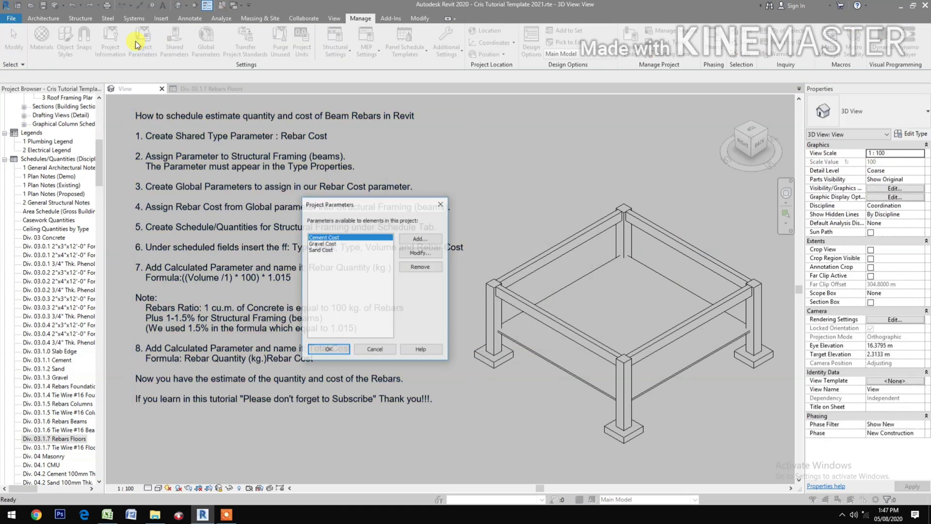
click(410, 241)
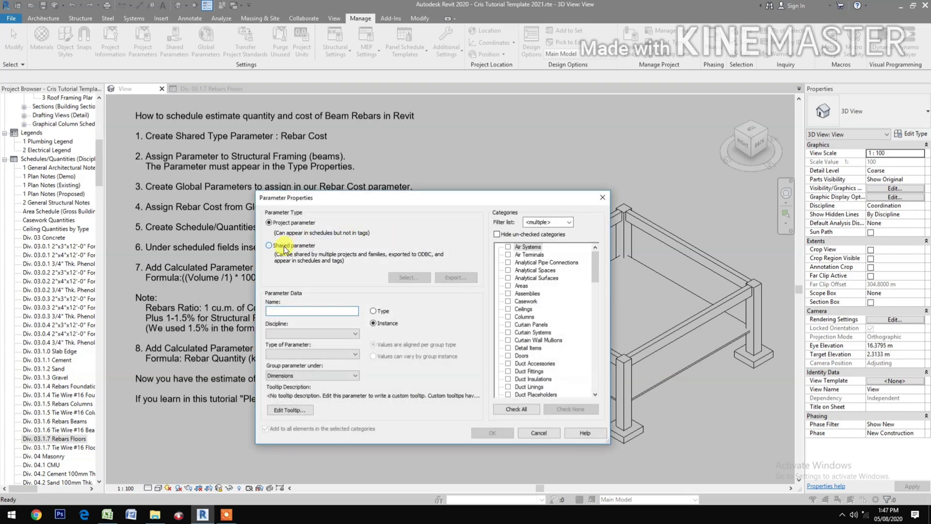
click(269, 245)
click(396, 278)
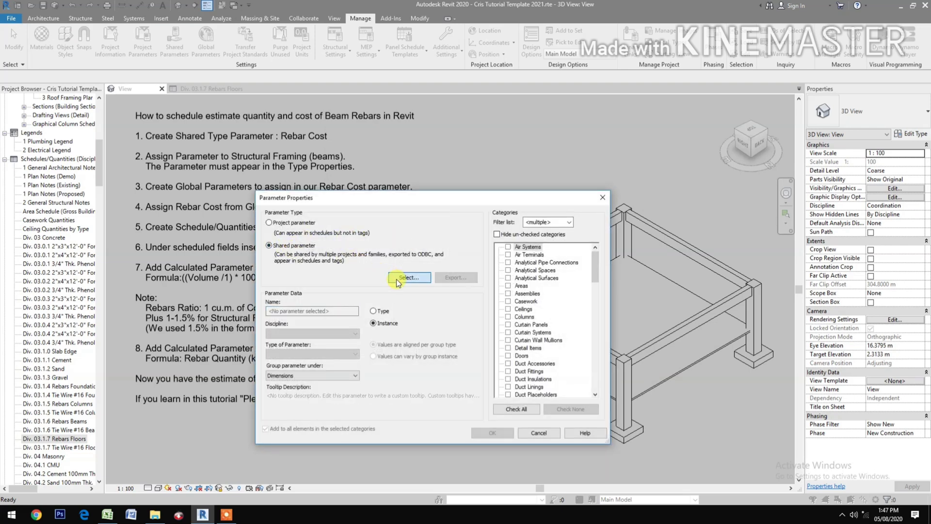
click(354, 208)
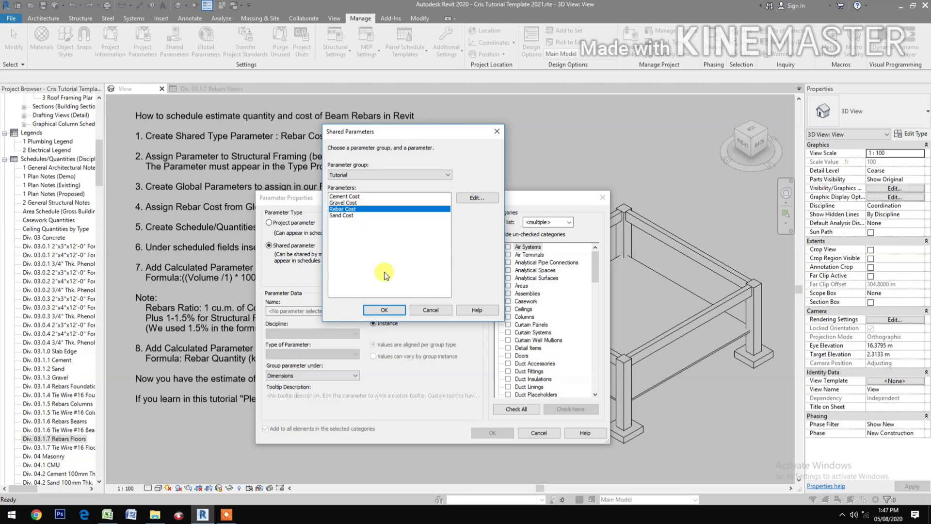
click(388, 310)
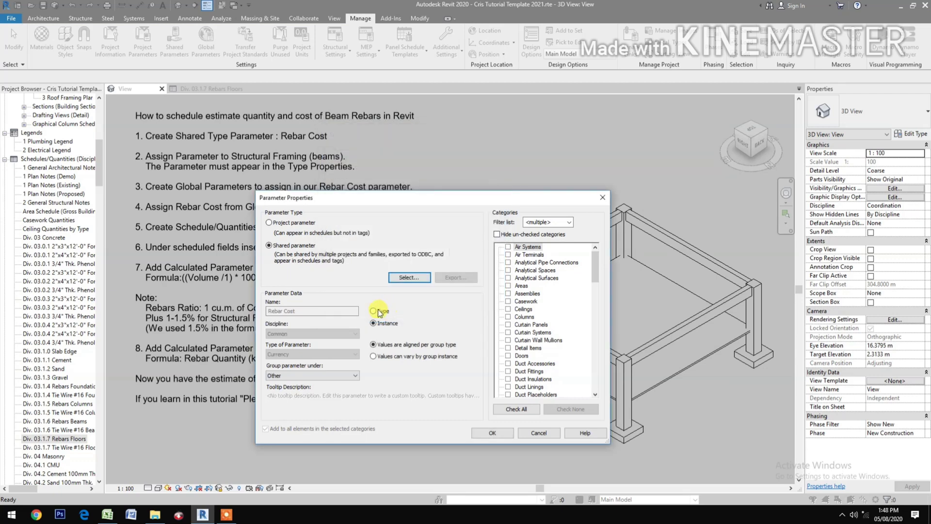
Step: Make Rebar Cost a Type parameter under Identity Data, applied to Structural Framing
click(373, 311)
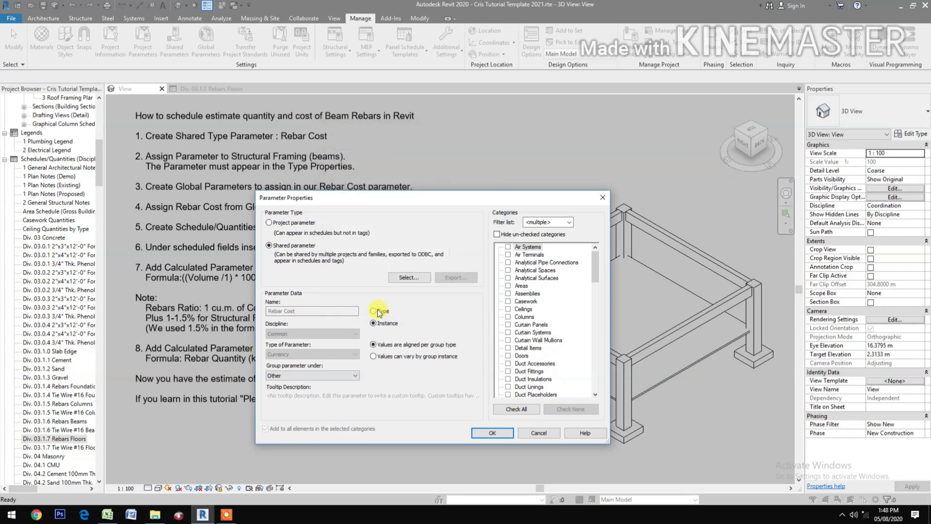
click(308, 376)
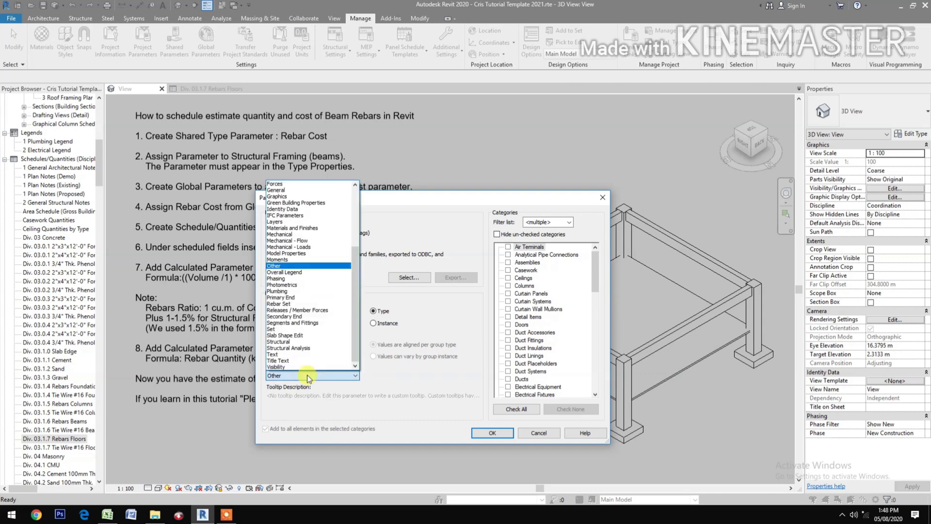
click(307, 210)
scroll(524, 314, down, 2)
scroll(518, 364, down, 3)
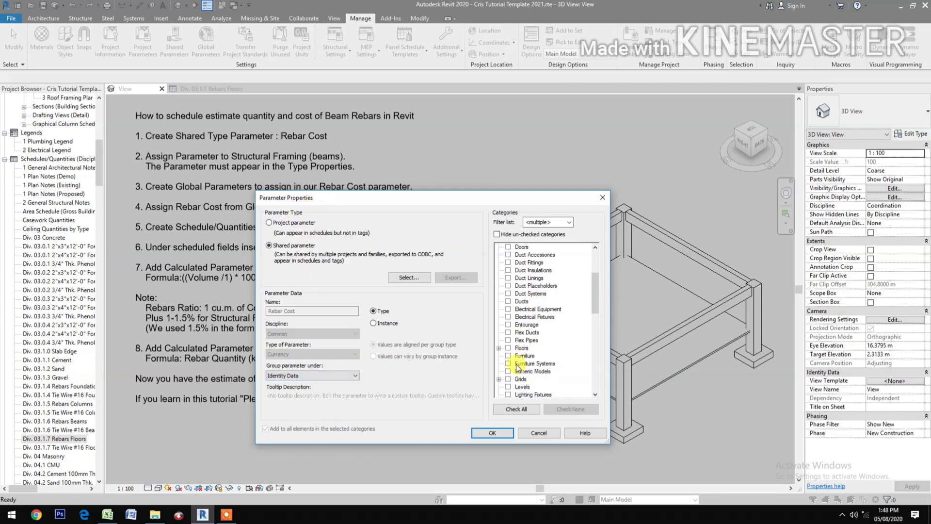
scroll(518, 368, down, 3)
scroll(518, 371, down, 3)
scroll(518, 374, down, 2)
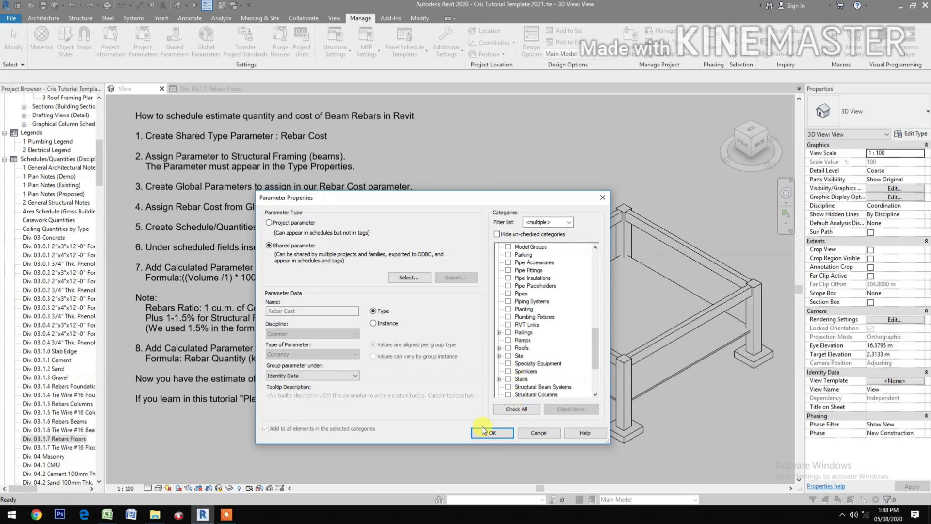
scroll(518, 378, down, 2)
scroll(515, 392, down, 2)
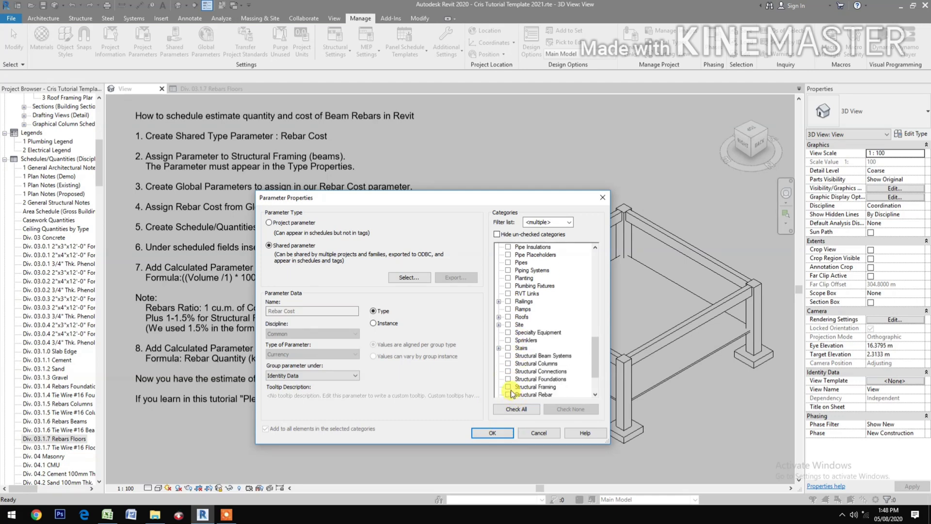
click(508, 386)
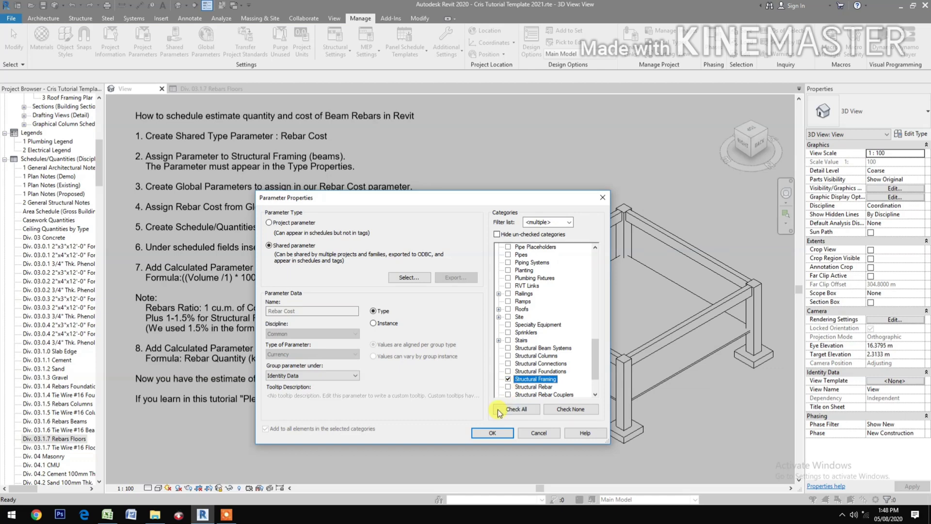
click(491, 433)
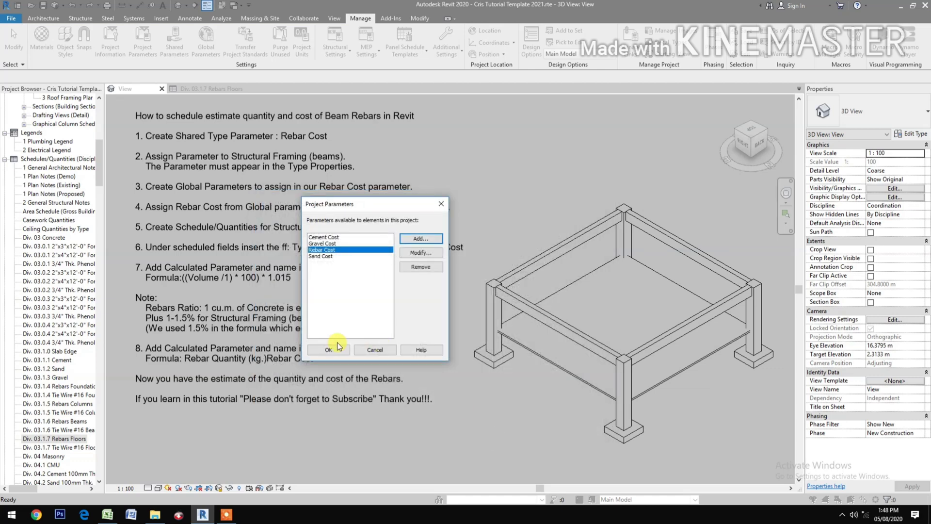
click(338, 391)
click(336, 347)
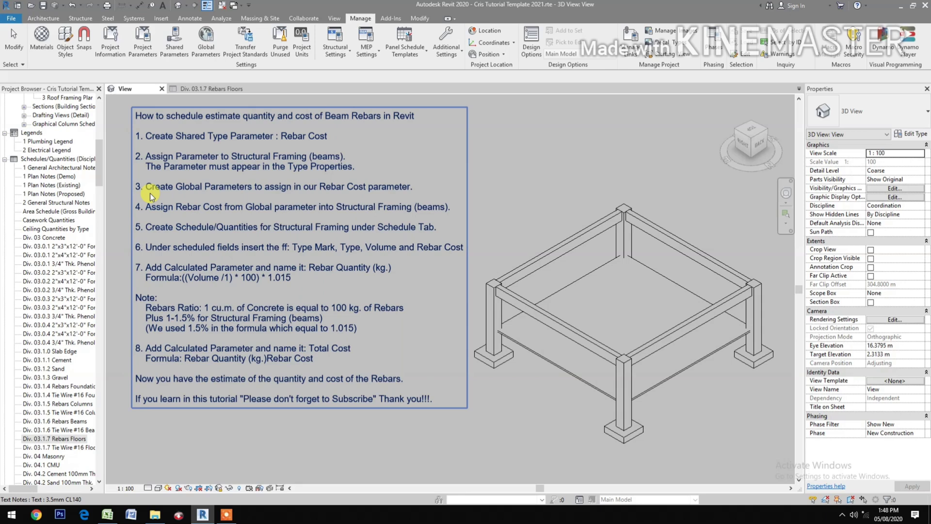
Step: Create a Currency global parameter 'Rebar Cost' grouped under Identity Data
click(533, 185)
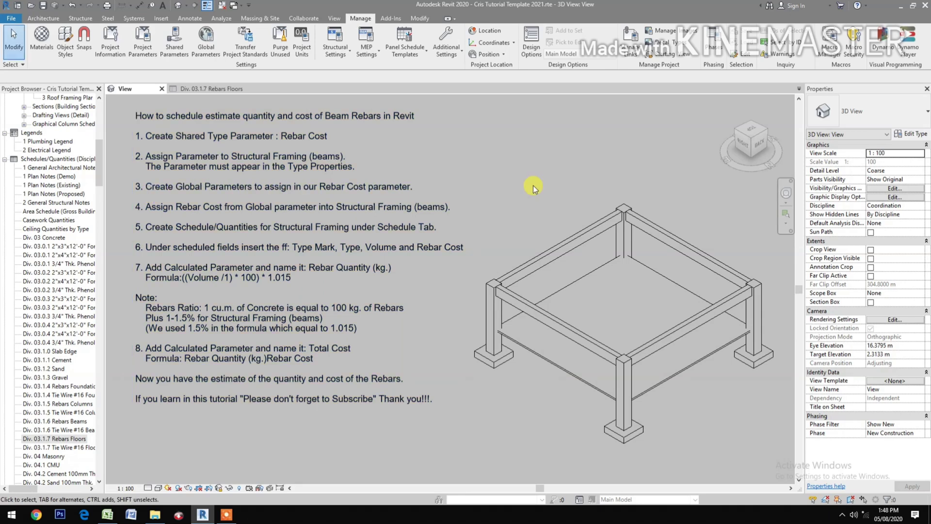
click(207, 43)
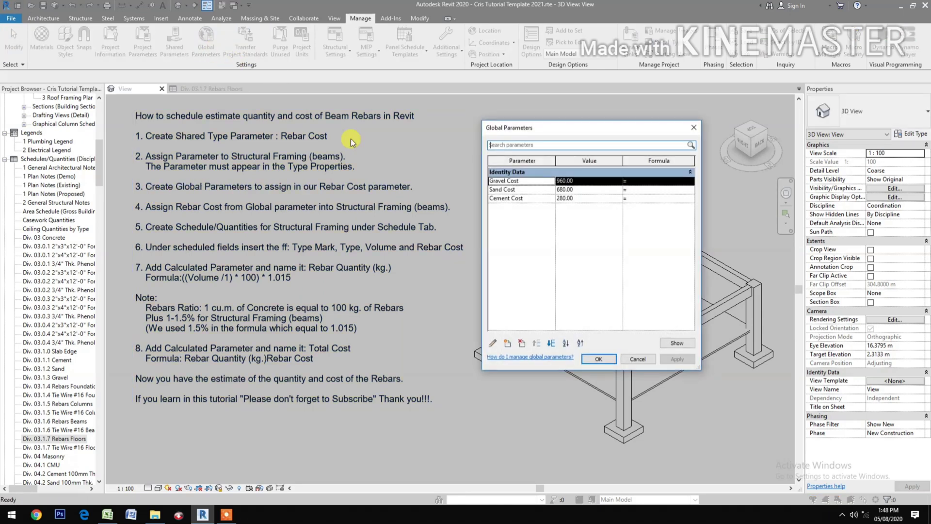
click(507, 343)
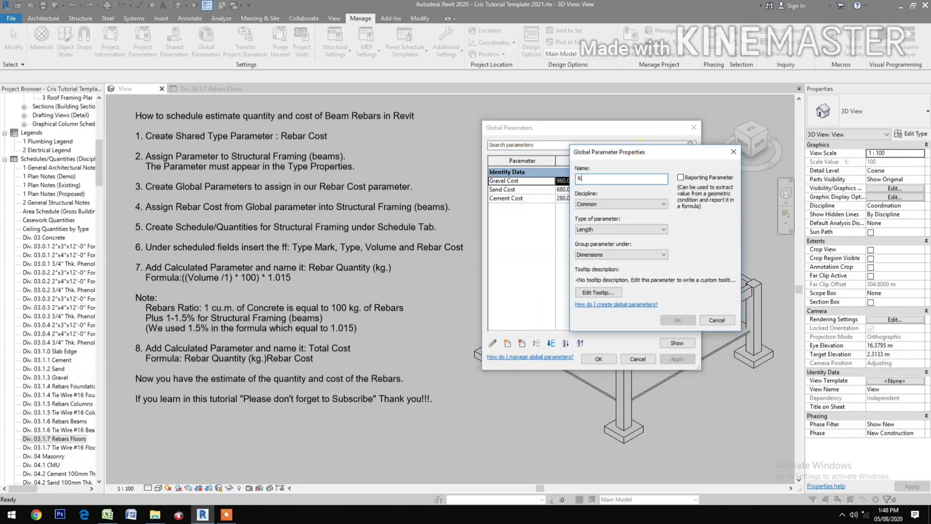
text(Rebar Cost)
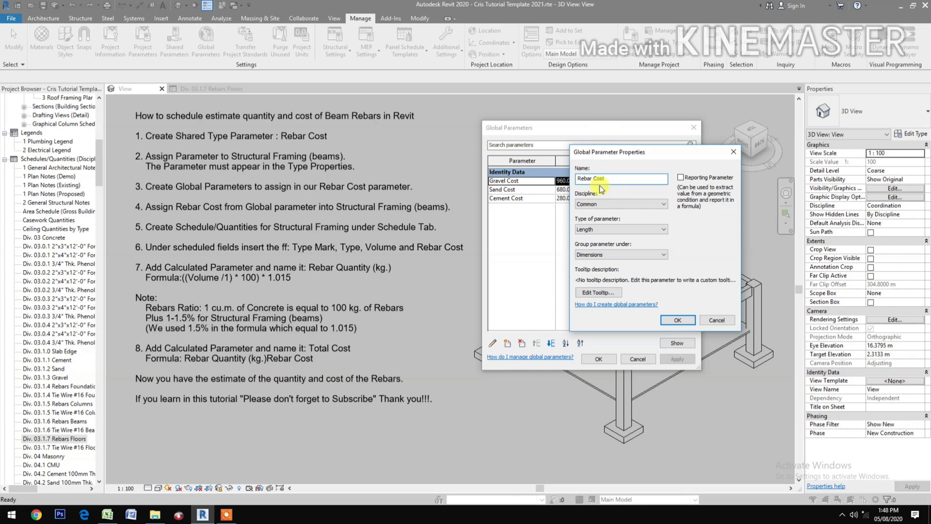
click(597, 230)
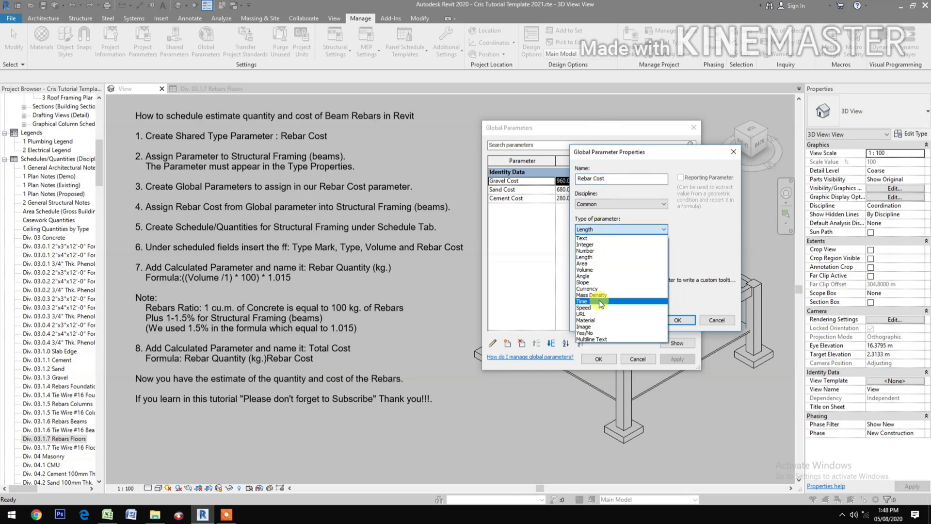
click(606, 287)
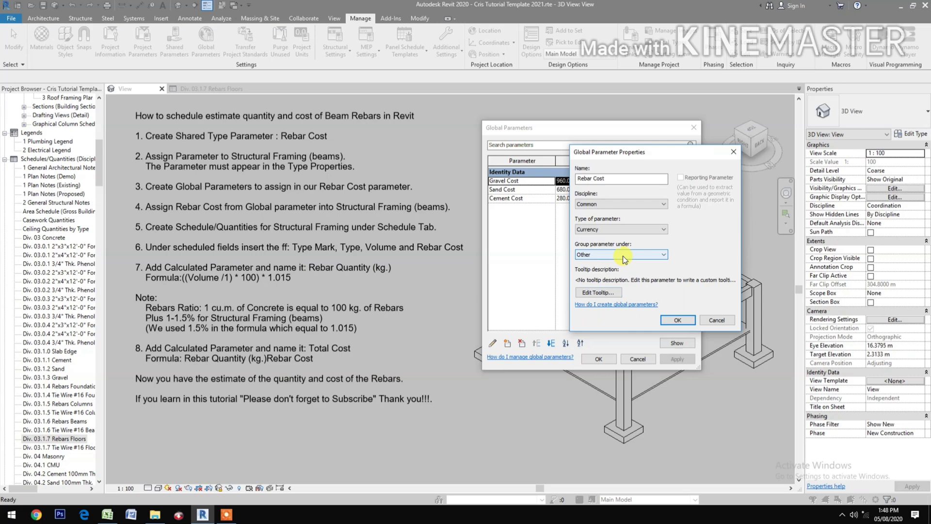
click(622, 255)
click(614, 287)
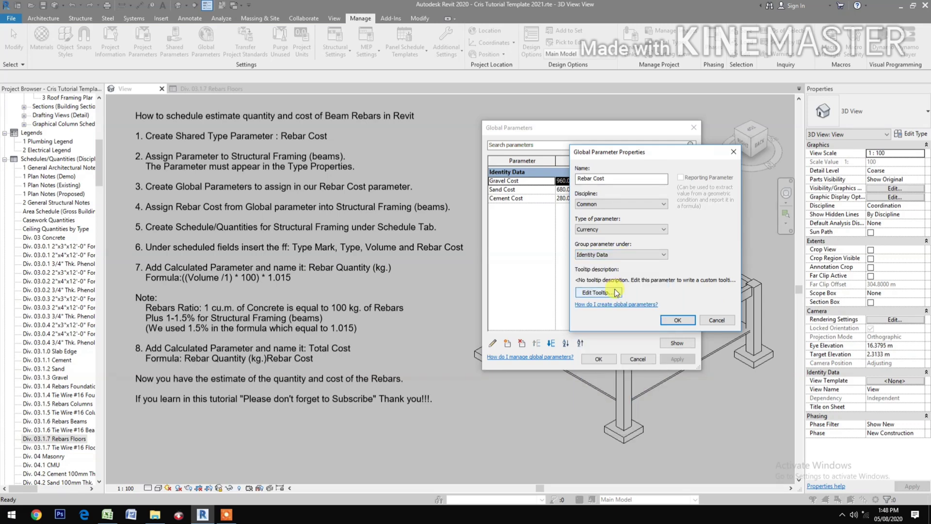
click(676, 320)
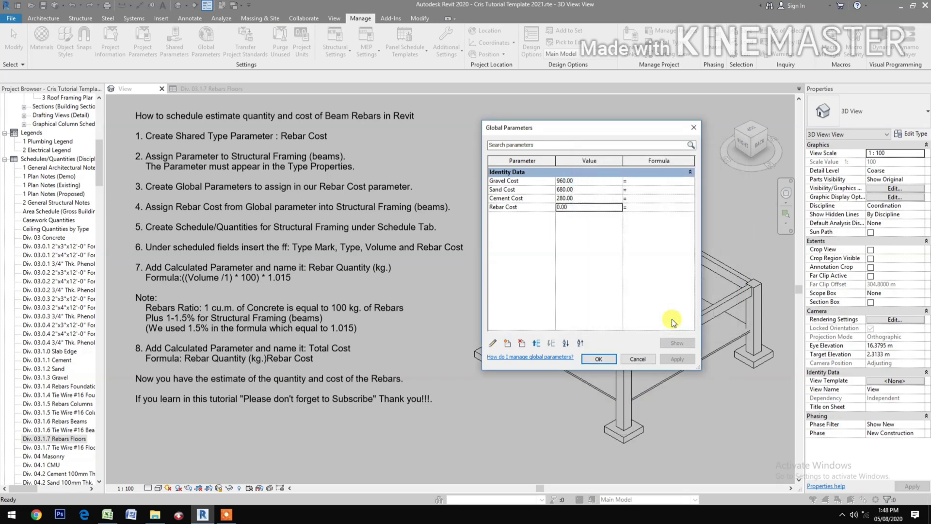
Step: Set the Rebar Cost global parameter value to 45 and apply it
double_click(574, 207)
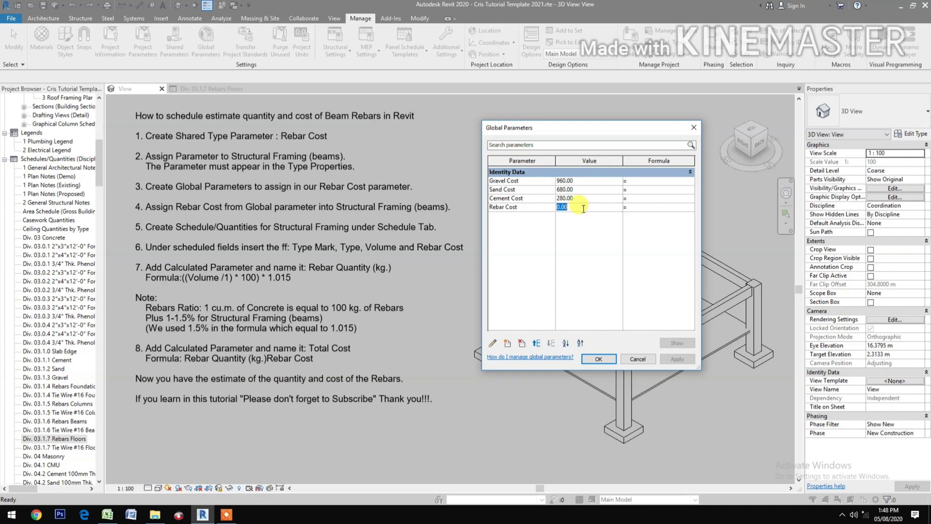
text(45)
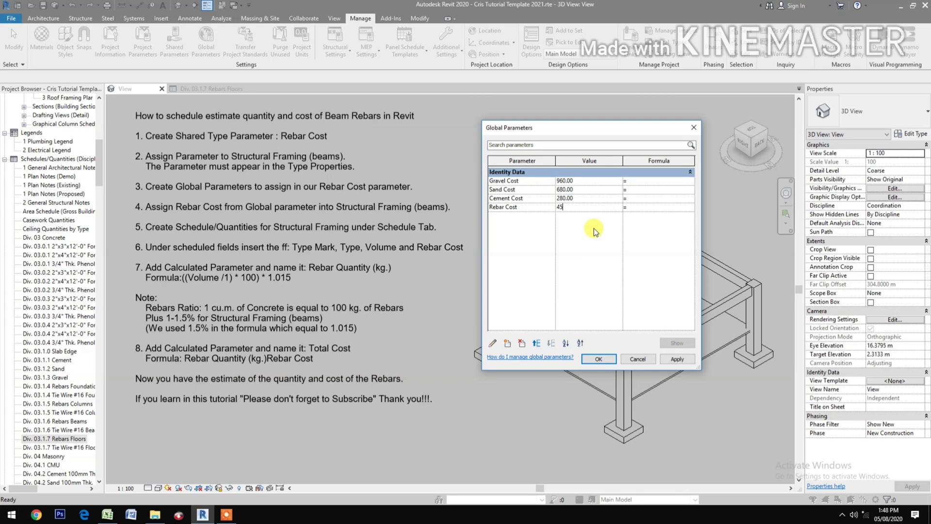
click(676, 359)
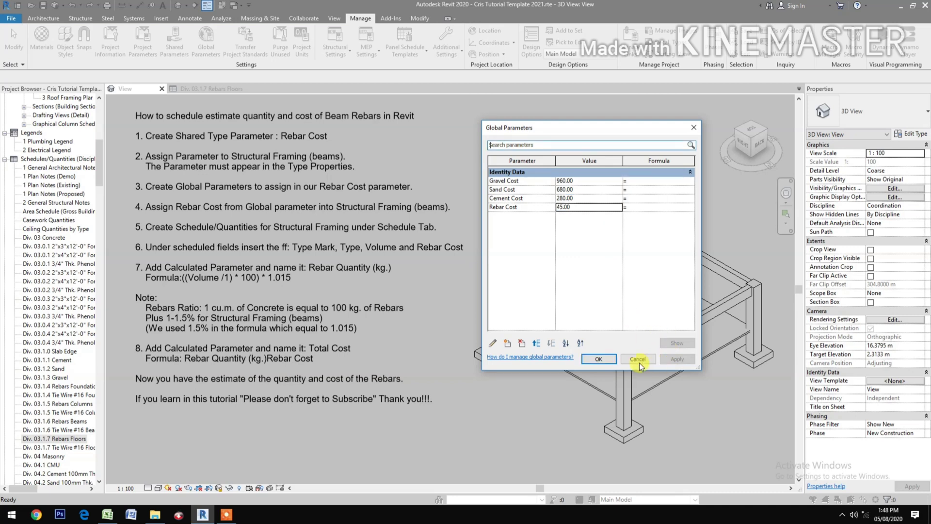
click(611, 360)
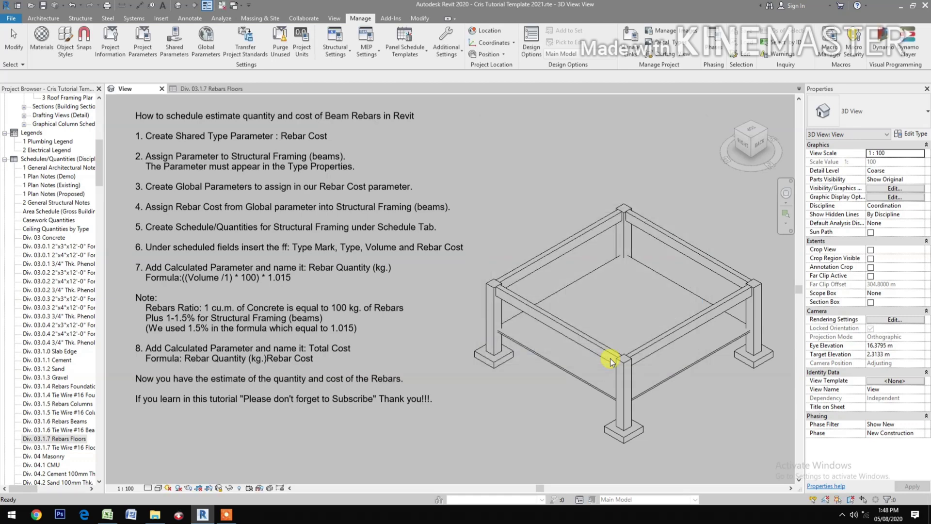
Step: Associate the front concrete beam type's Rebar Cost with the Rebar Cost global parameter
click(197, 225)
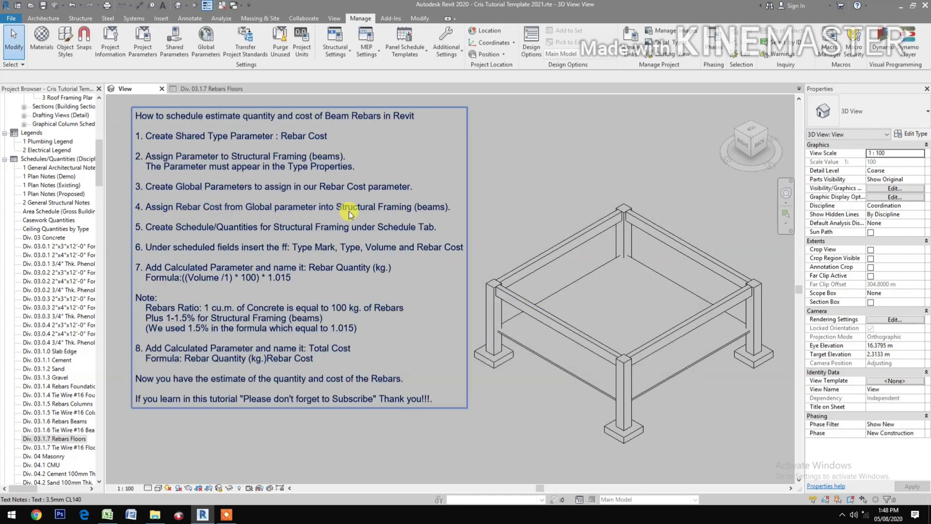
key(Escape)
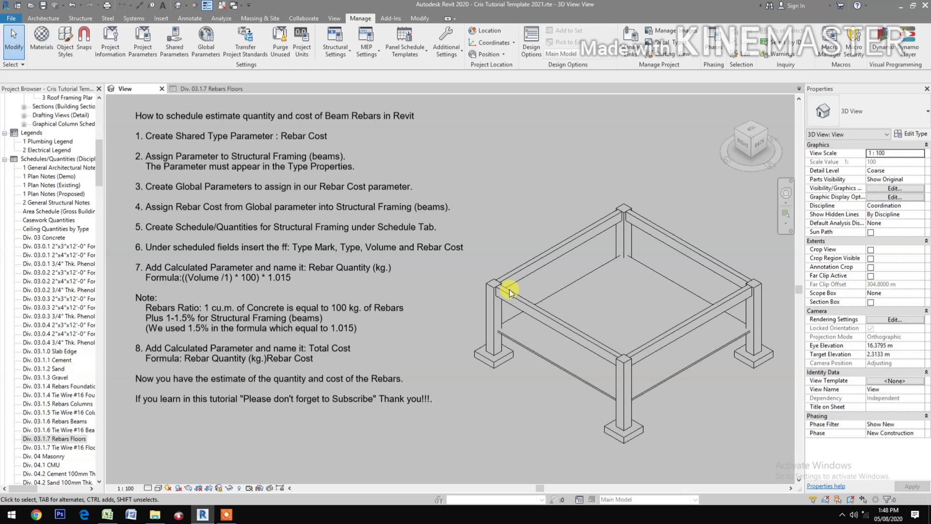
click(545, 299)
click(909, 135)
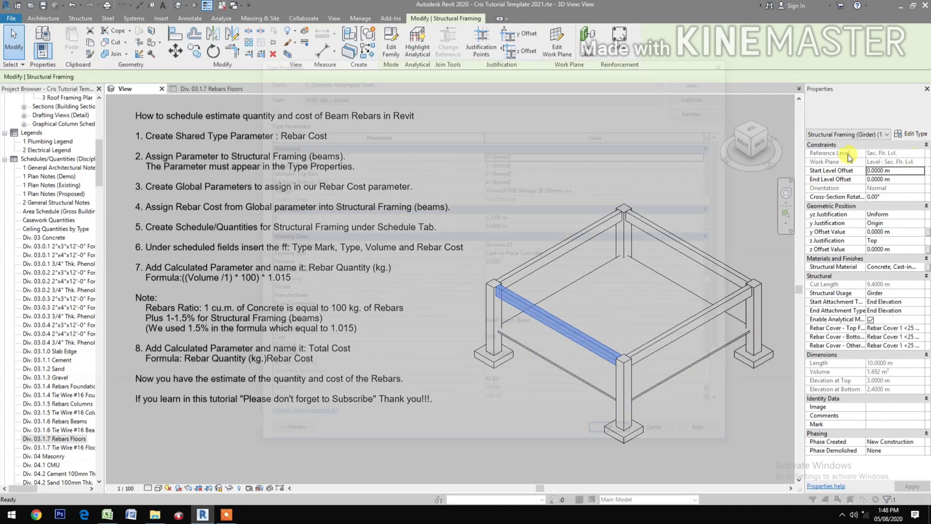
scroll(582, 311, down, 5)
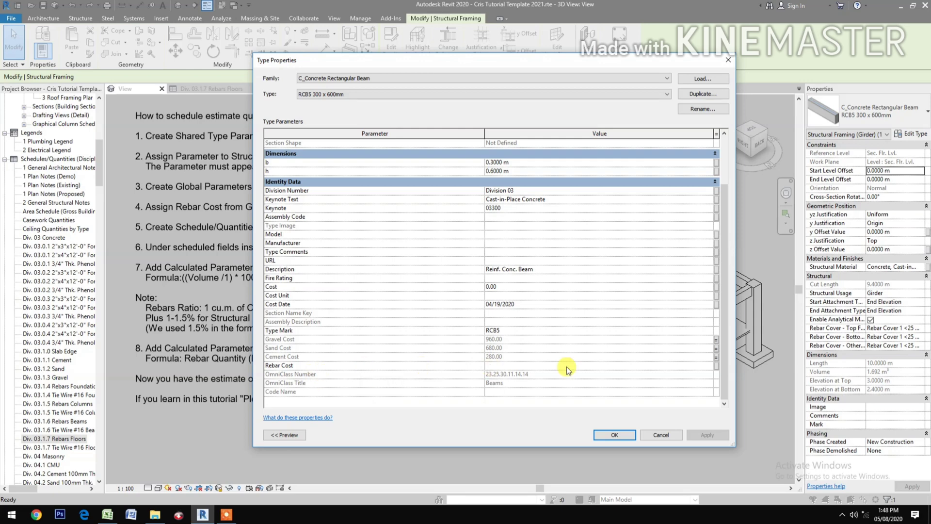
click(715, 365)
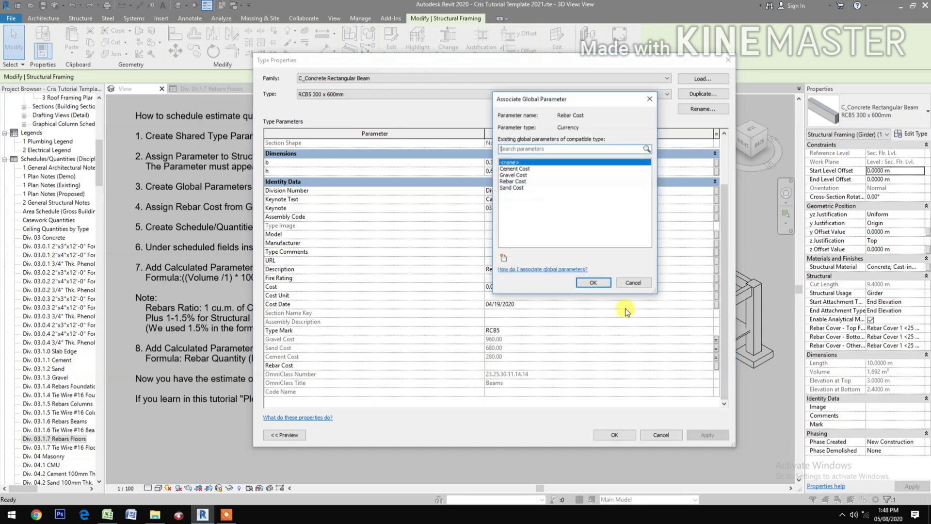
click(522, 182)
click(594, 283)
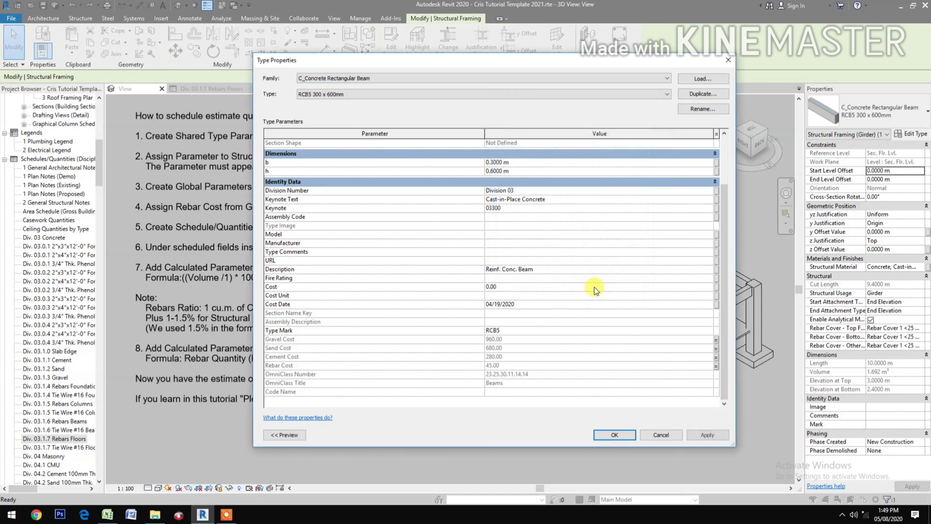
click(619, 438)
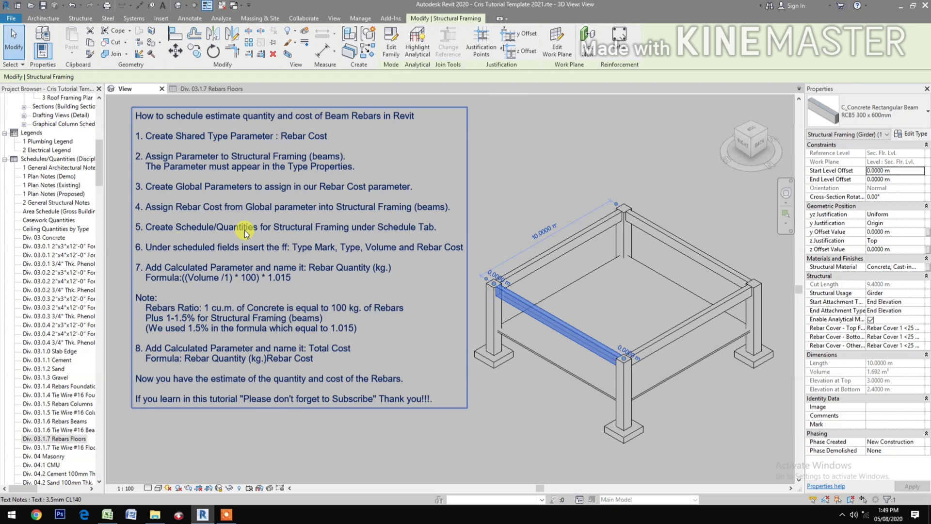
click(498, 213)
click(333, 17)
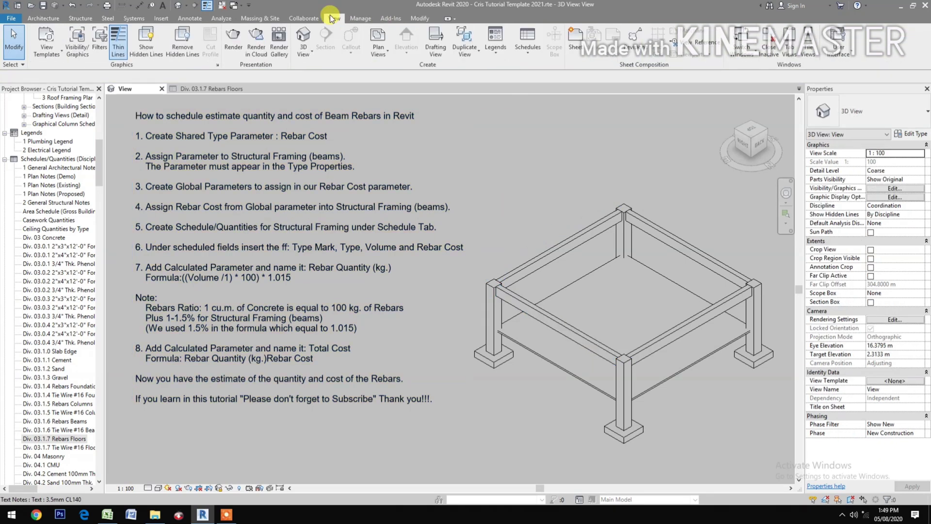
Step: Start a new Structural Framing quantity schedule in the New Construction phase
click(525, 61)
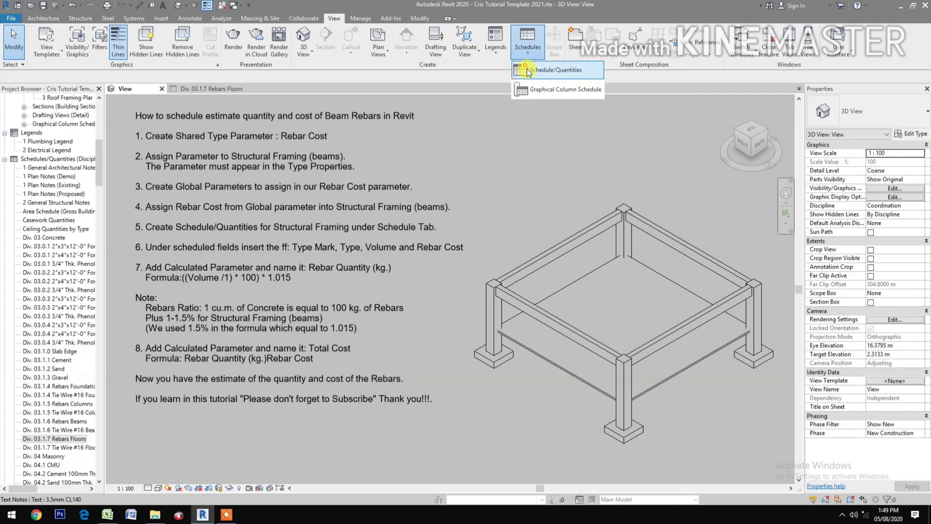
click(552, 88)
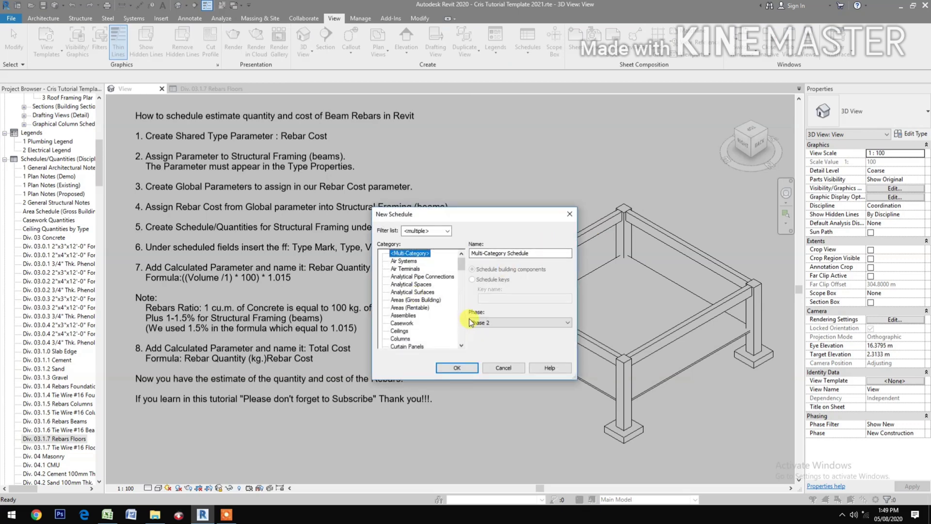
click(509, 323)
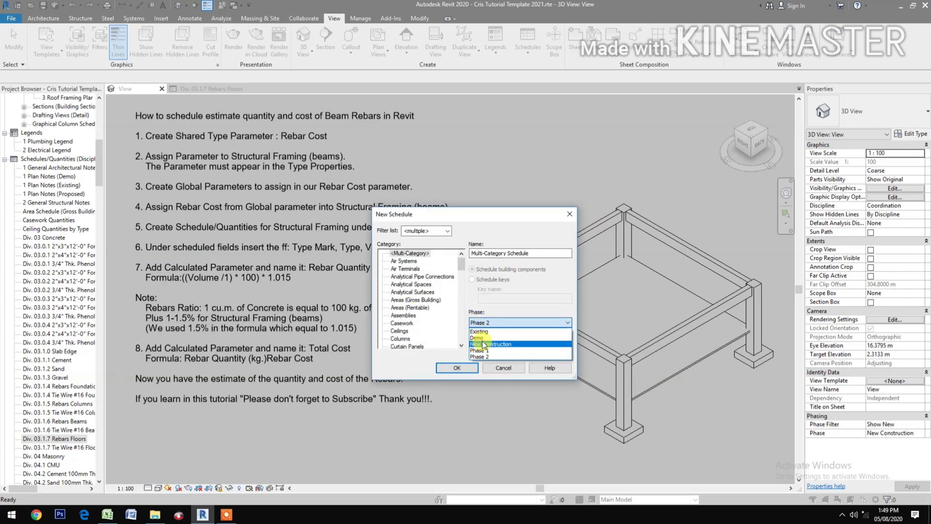
click(483, 343)
scroll(417, 320, down, 5)
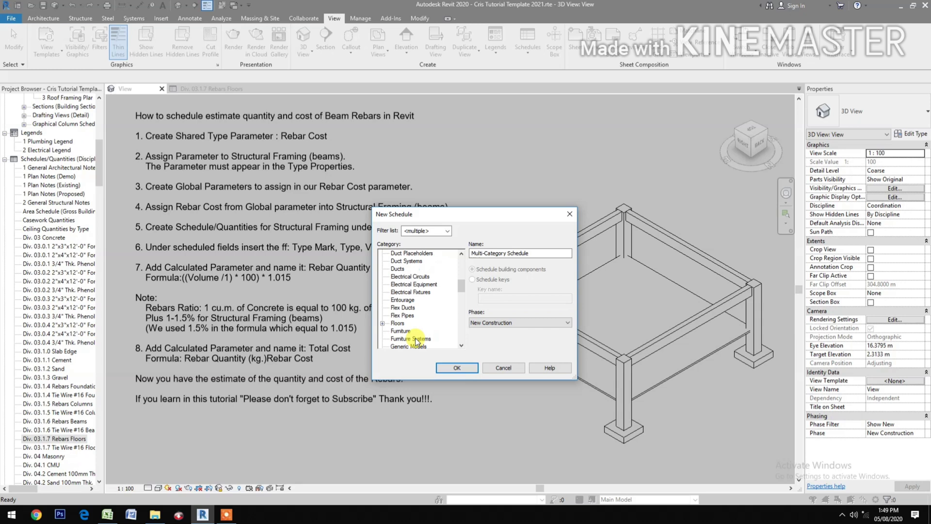
scroll(418, 336, down, 4)
scroll(418, 337, down, 4)
scroll(417, 337, down, 4)
scroll(417, 336, down, 2)
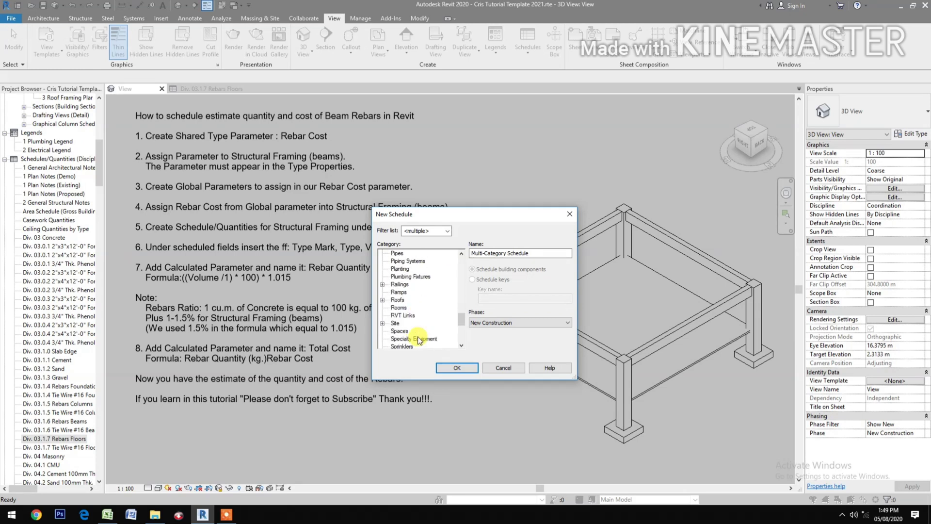
scroll(417, 336, down, 2)
scroll(417, 342, down, 1)
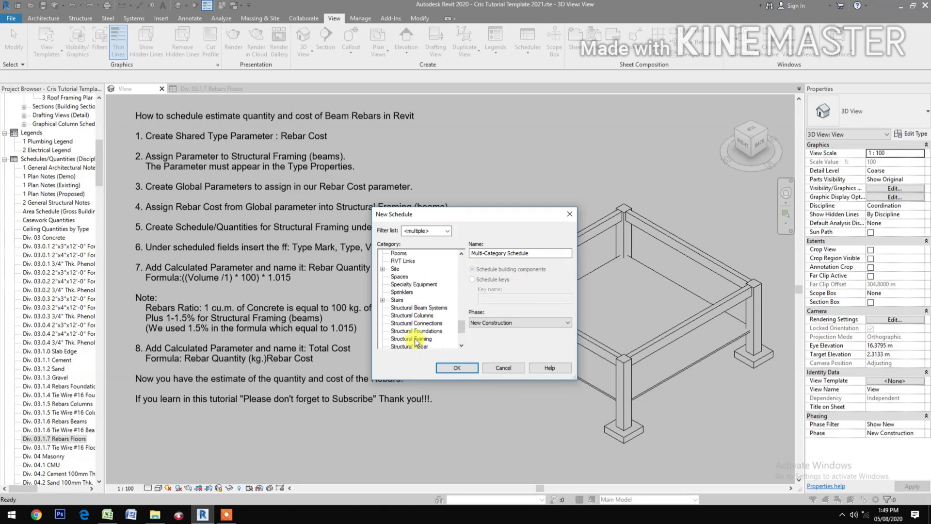
click(413, 338)
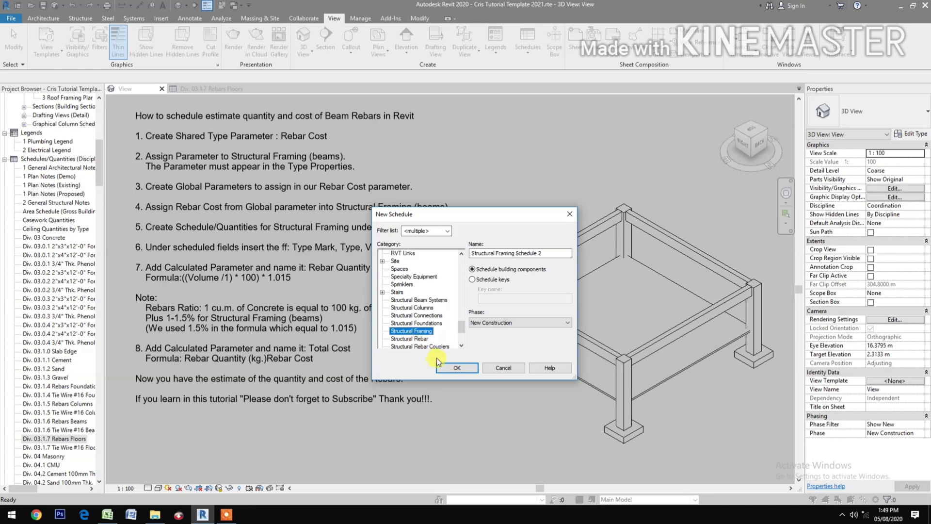
Step: Resolve the duplicate name and create 'Structural Framing Schedule 2'
click(453, 368)
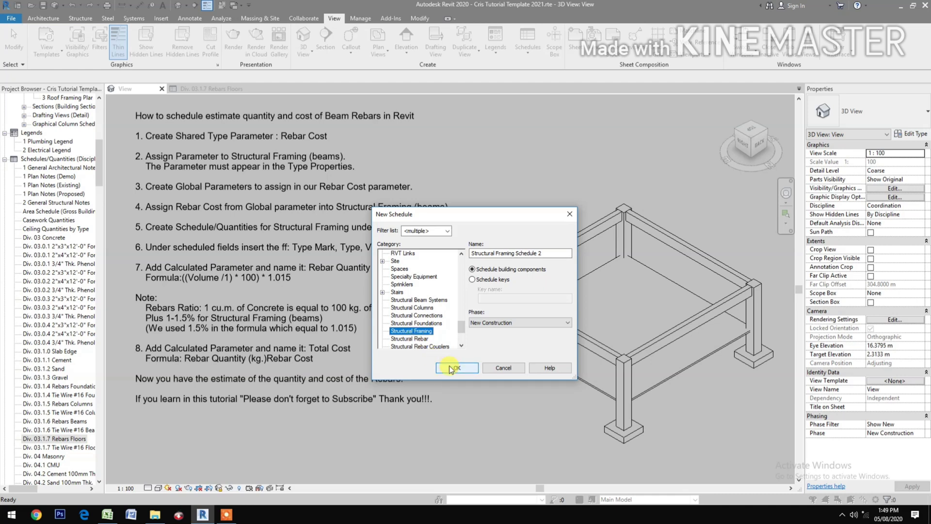
click(544, 253)
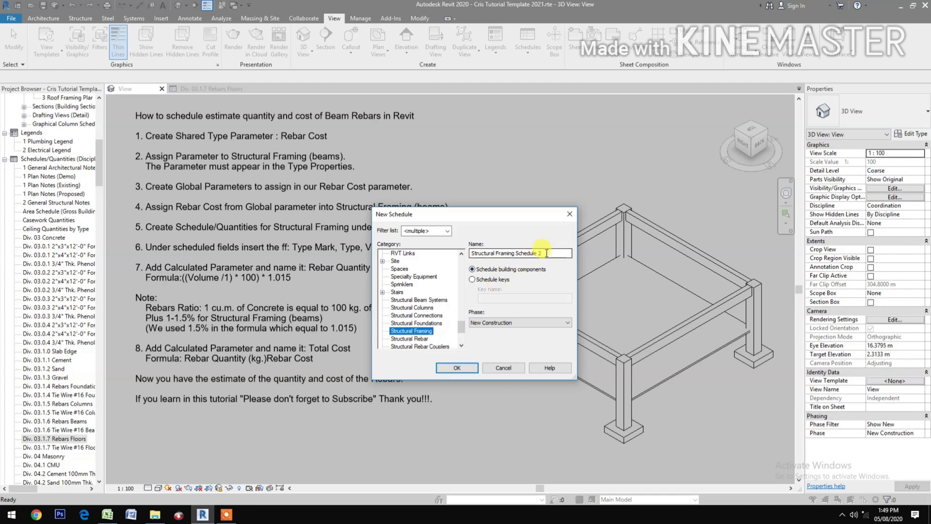
key(BackSpace)
key(BackSpace)
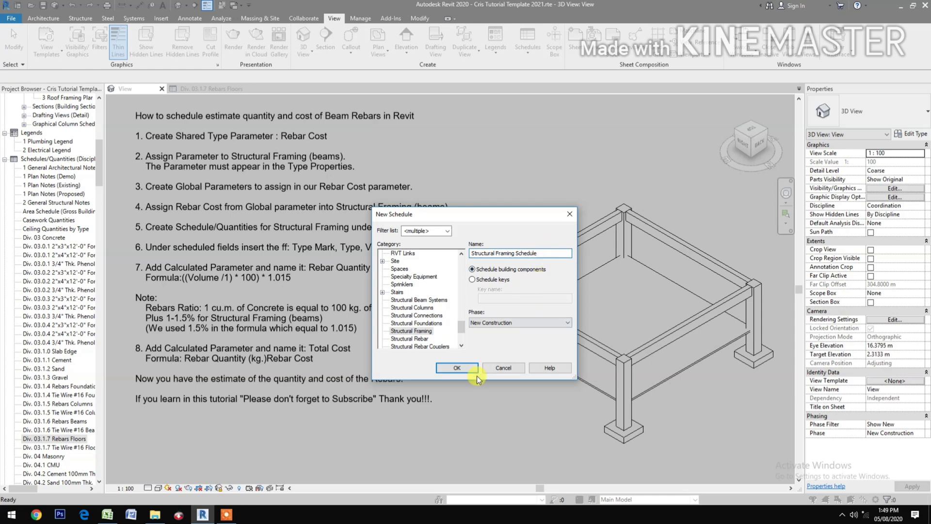
click(477, 368)
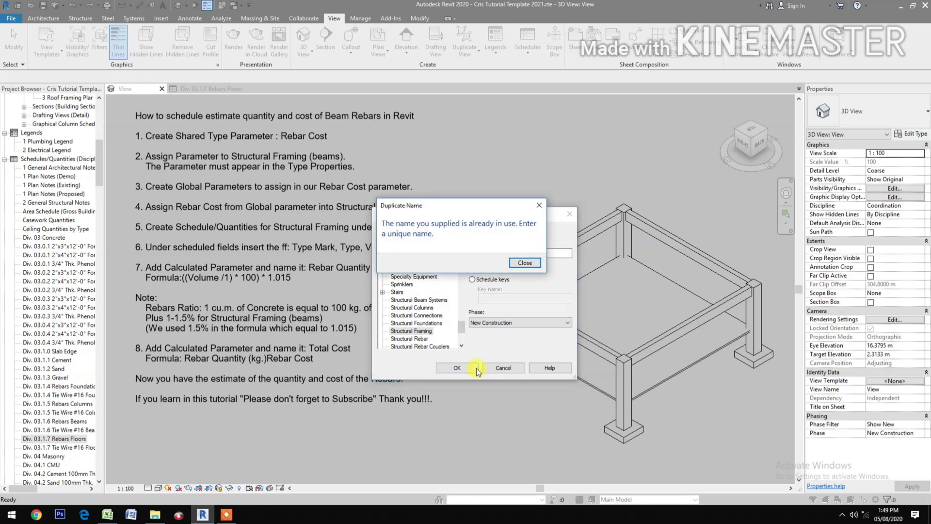
click(526, 263)
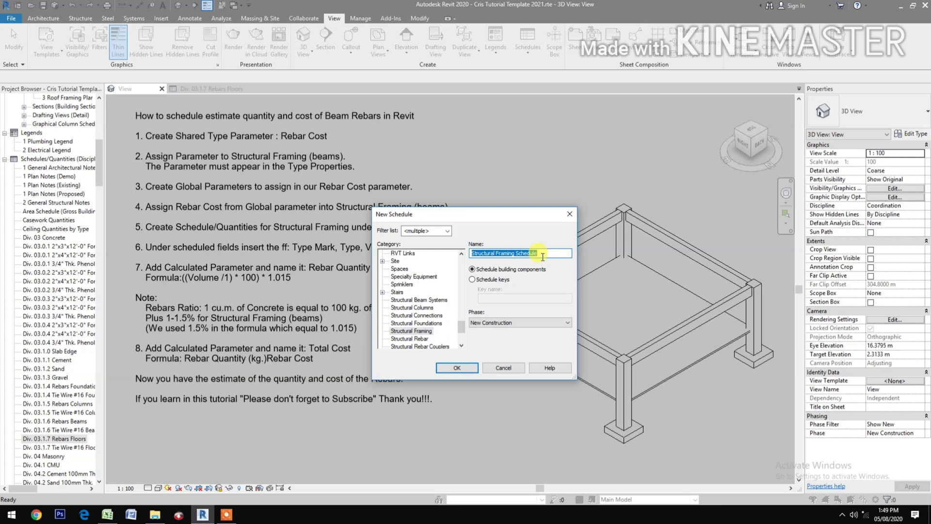
click(541, 254)
text(2)
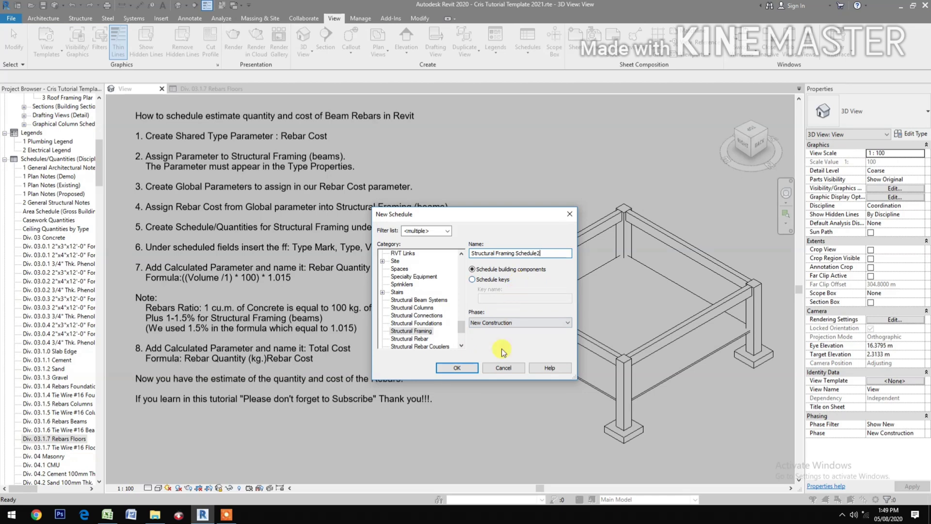
click(457, 368)
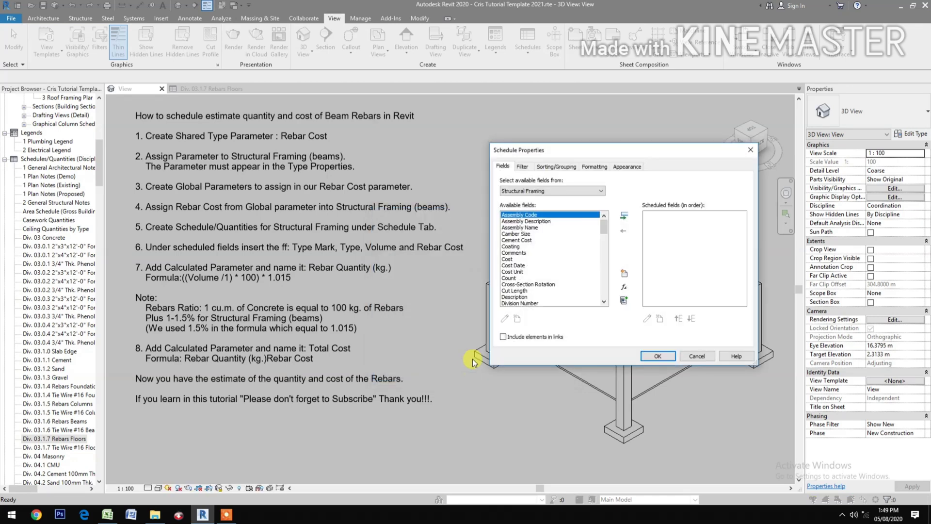
scroll(517, 262, down, 3)
scroll(538, 277, down, 4)
scroll(546, 283, down, 3)
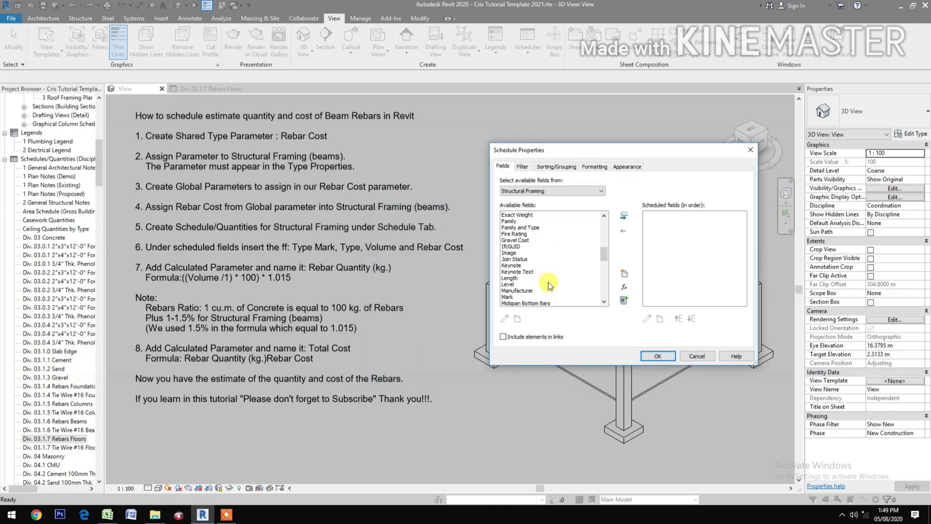
scroll(549, 284, down, 4)
scroll(546, 280, down, 3)
Step: Add Type Mark, Type, Volume and Rebar Cost to the schedule's scheduled fields
click(521, 291)
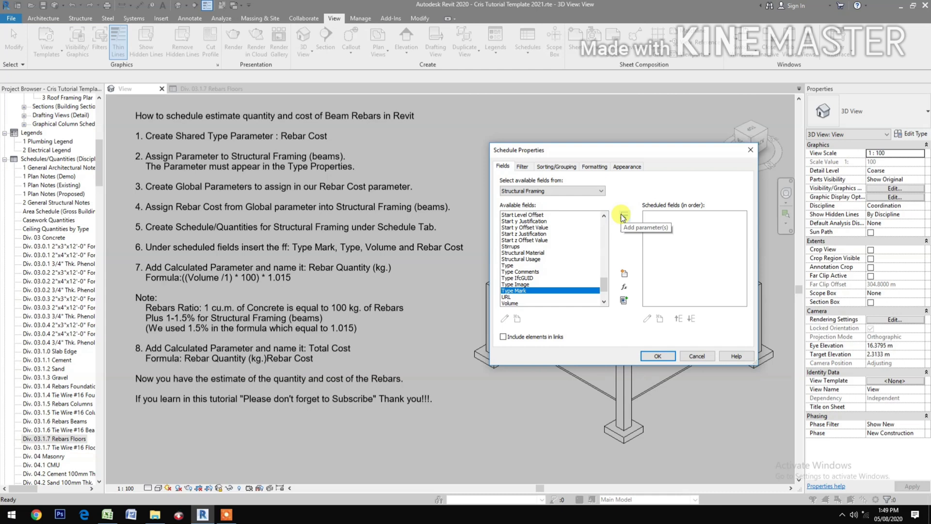
click(623, 217)
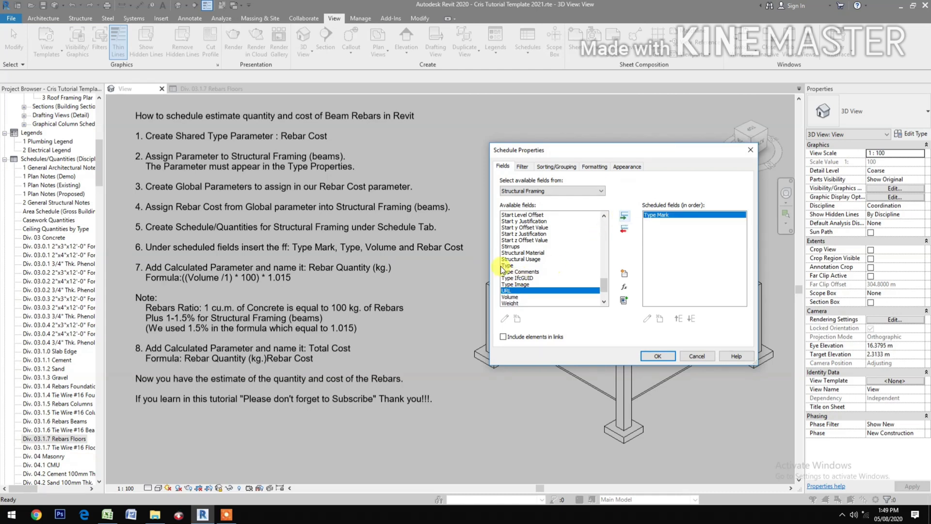
click(509, 265)
click(624, 216)
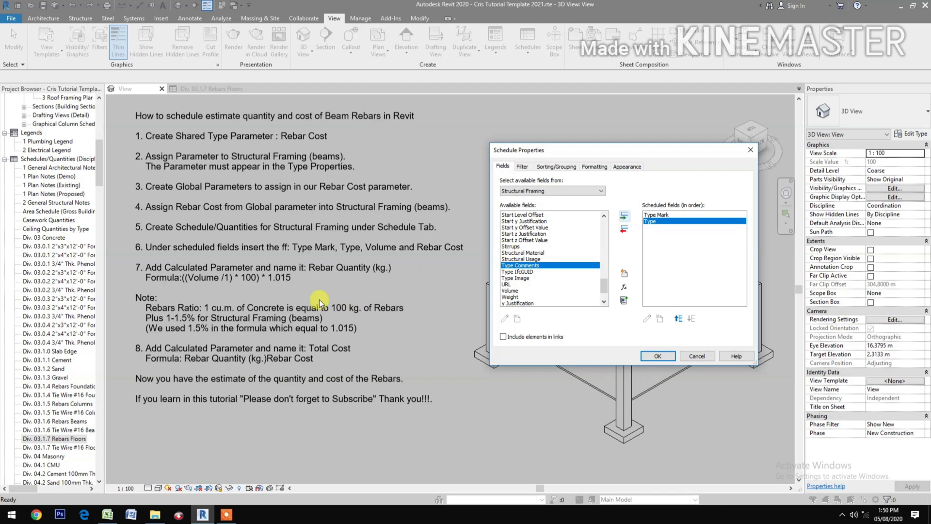
scroll(523, 291, down, 2)
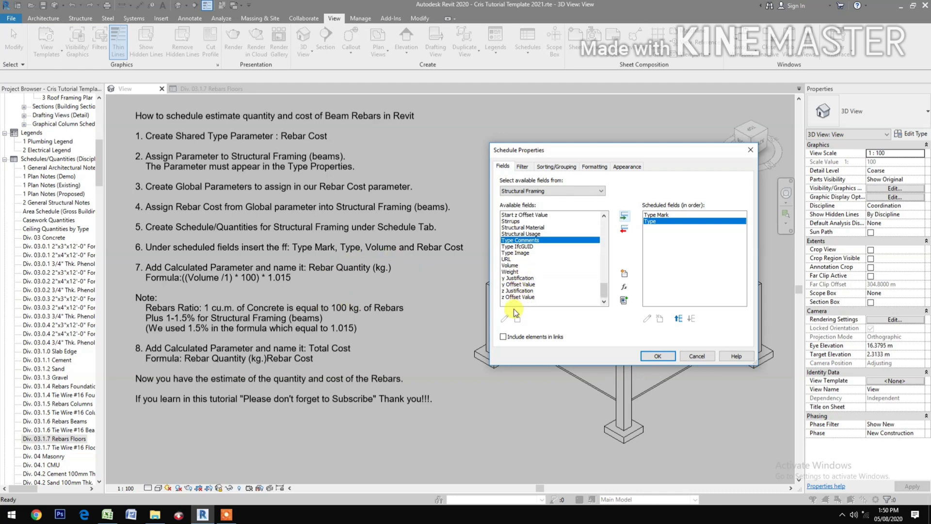
click(513, 267)
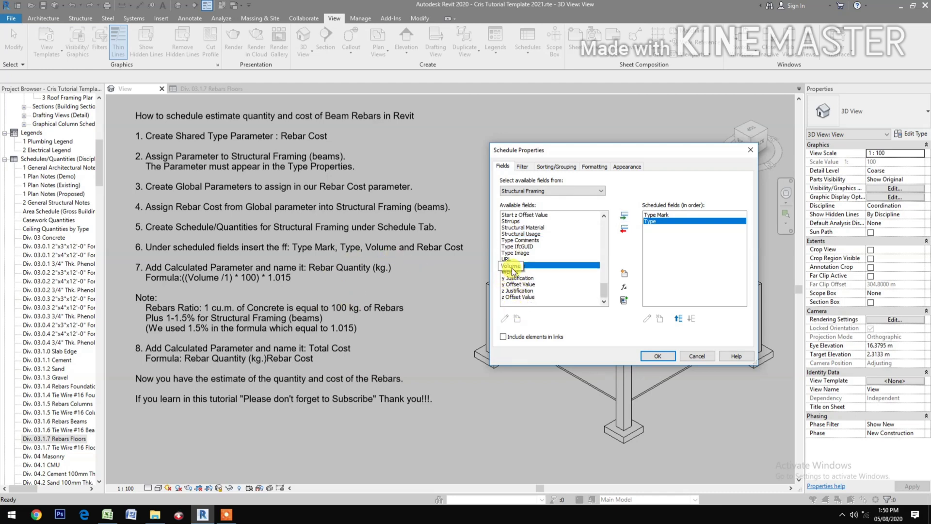
click(623, 218)
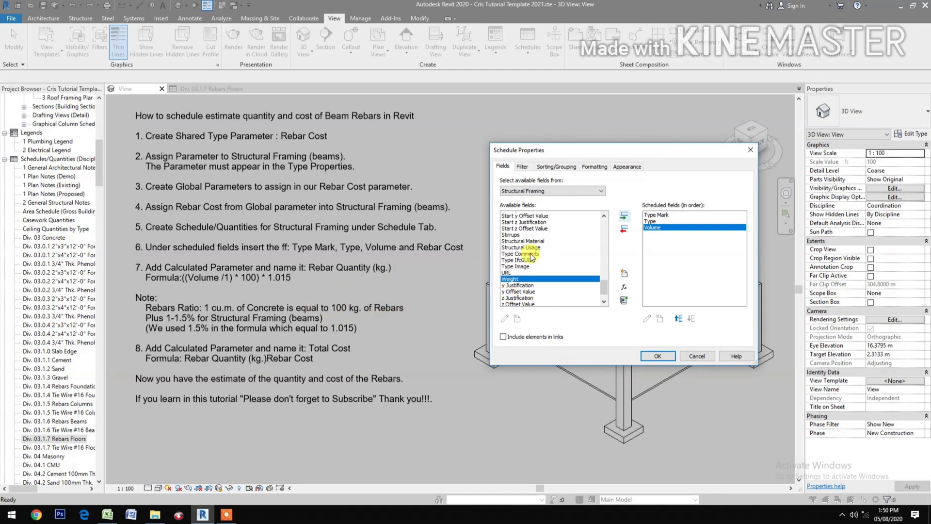
scroll(524, 262, up, 5)
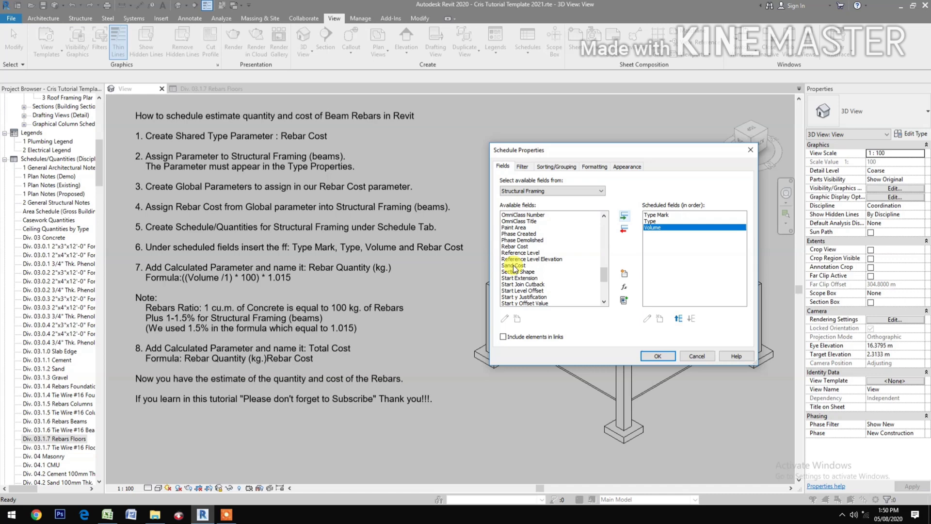
click(517, 246)
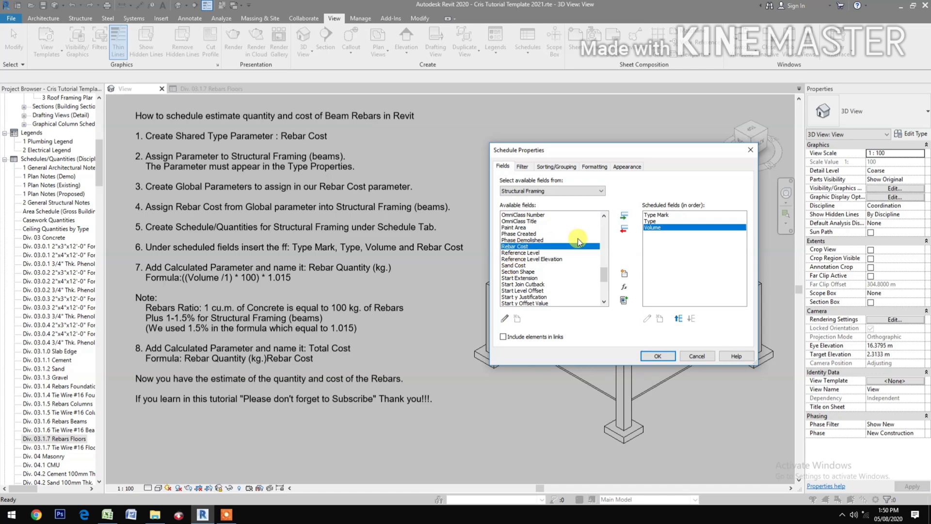
click(622, 216)
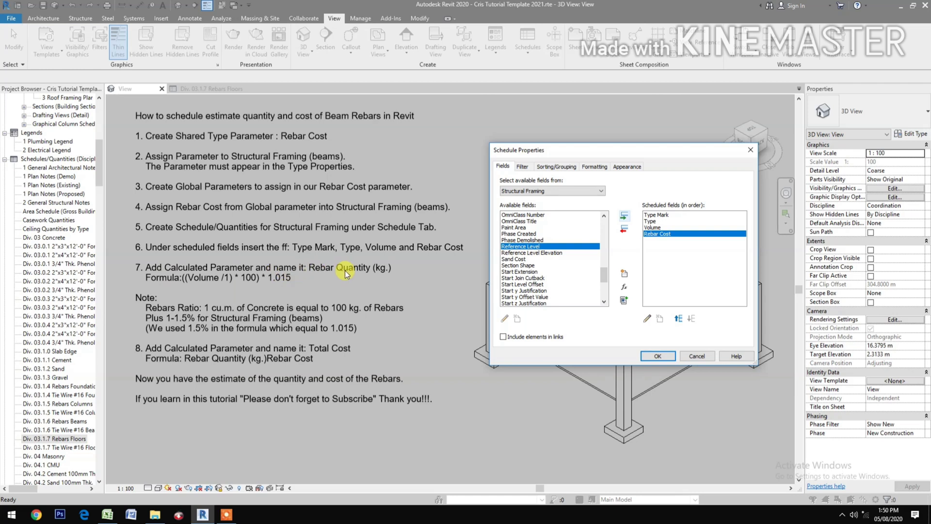
Step: Add calculated field 'Rebar Quantity (kg.)' = ((Volume/1)*100)*1.015, moved above Rebar Cost
click(622, 290)
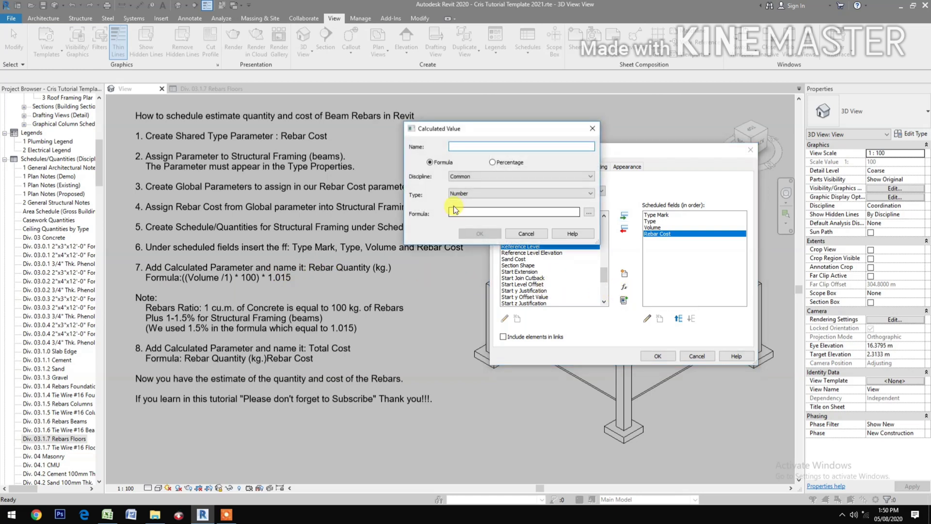
click(454, 211)
text(Rebar Quantity (kg.)
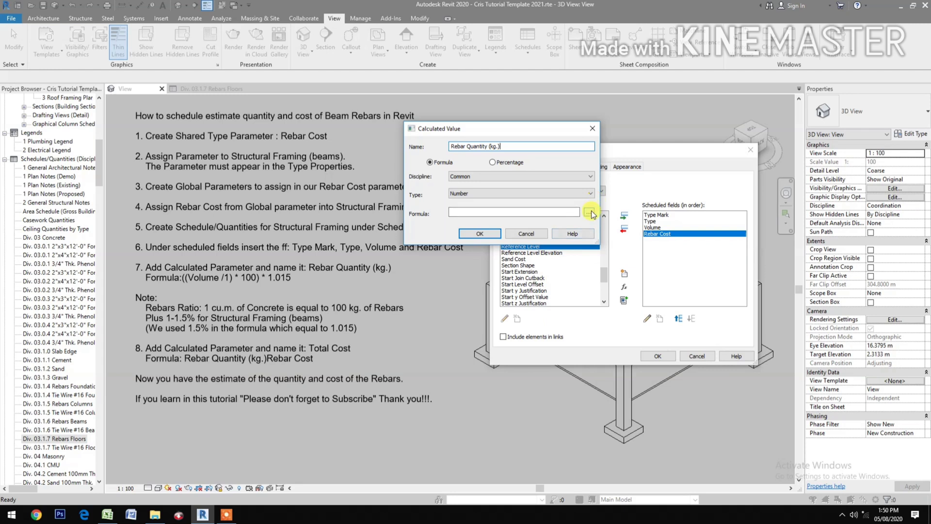
click(590, 213)
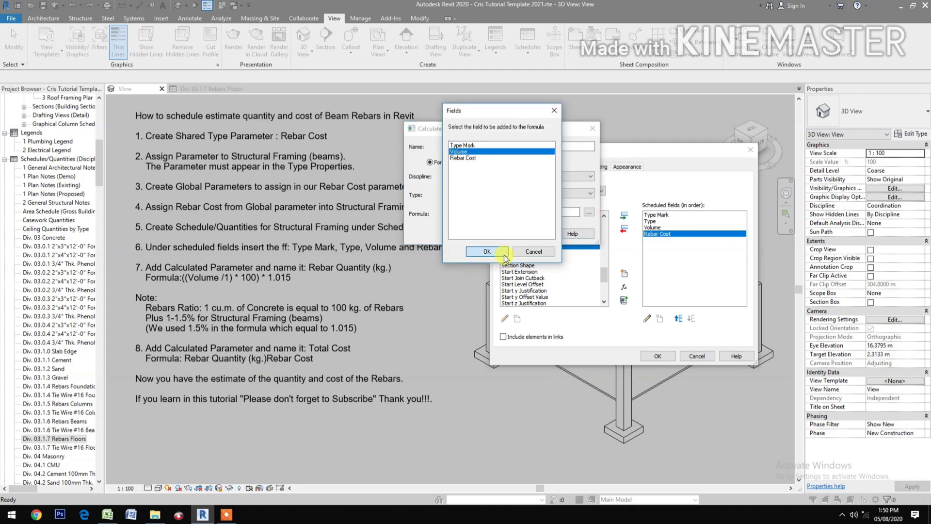
click(488, 251)
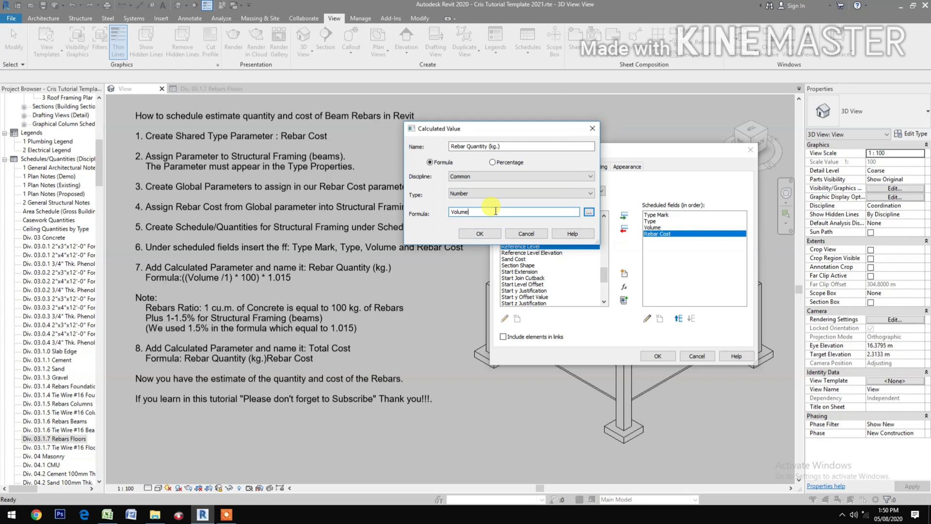
text(/)
text(()
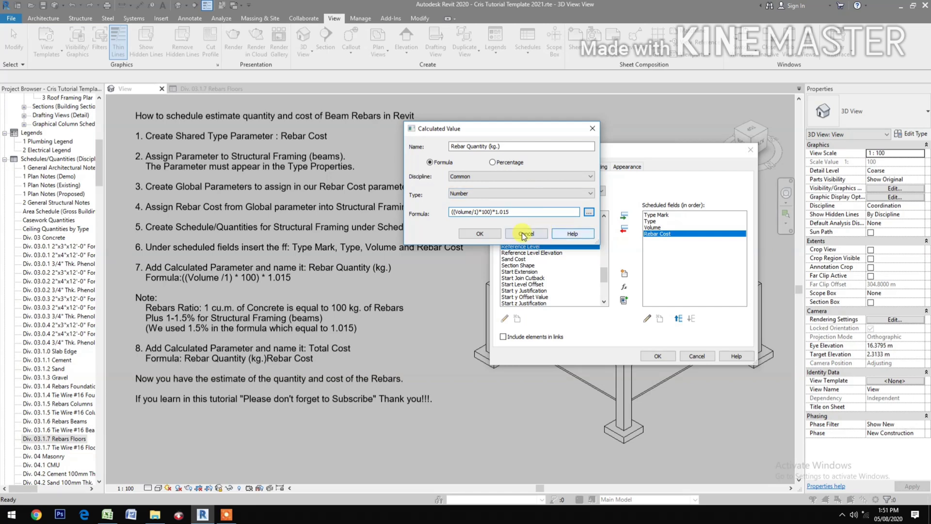
click(479, 234)
click(678, 317)
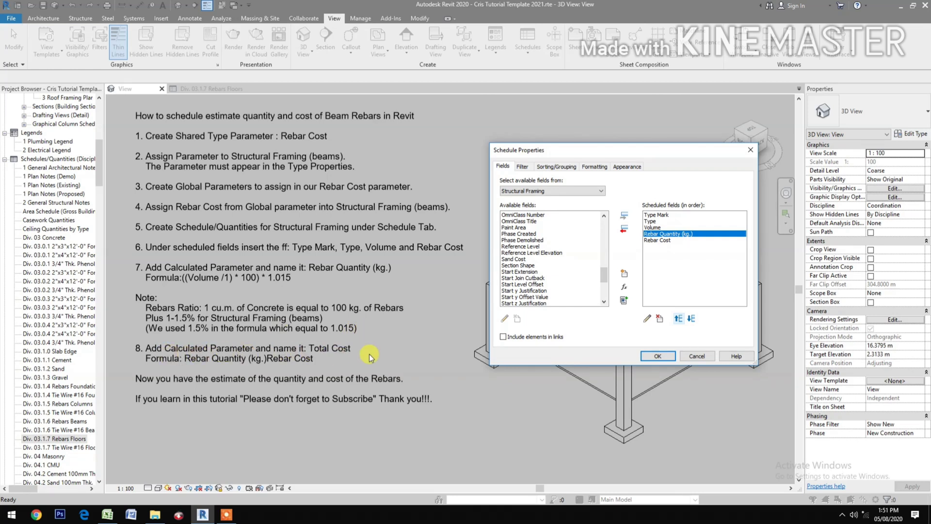
Step: Add calculated field Total Cost = Rebar Quantity (kg.) × Rebar Cost, and enable grand totals
click(624, 288)
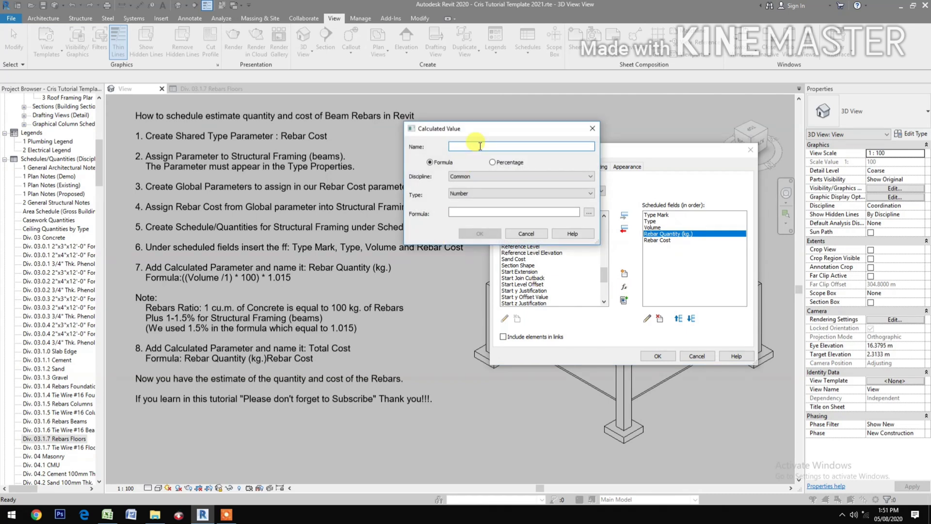
text(Total Cost)
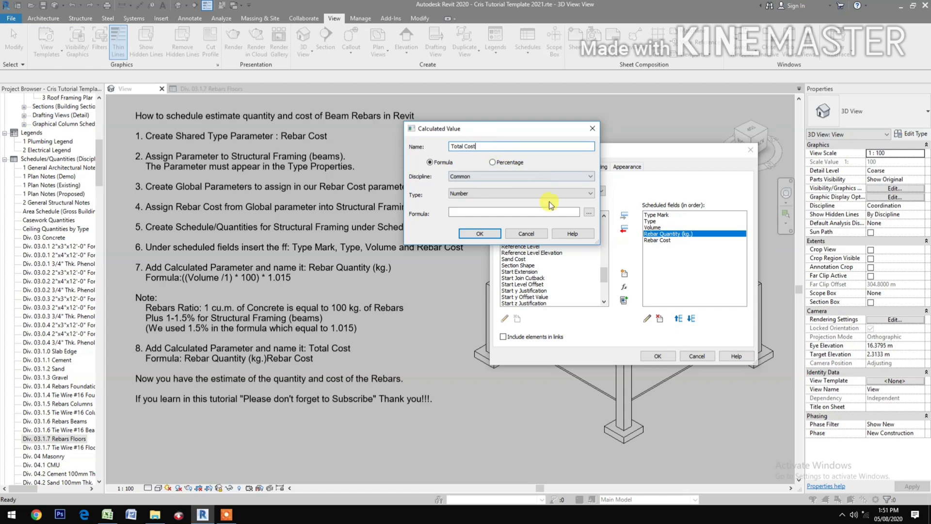
click(588, 214)
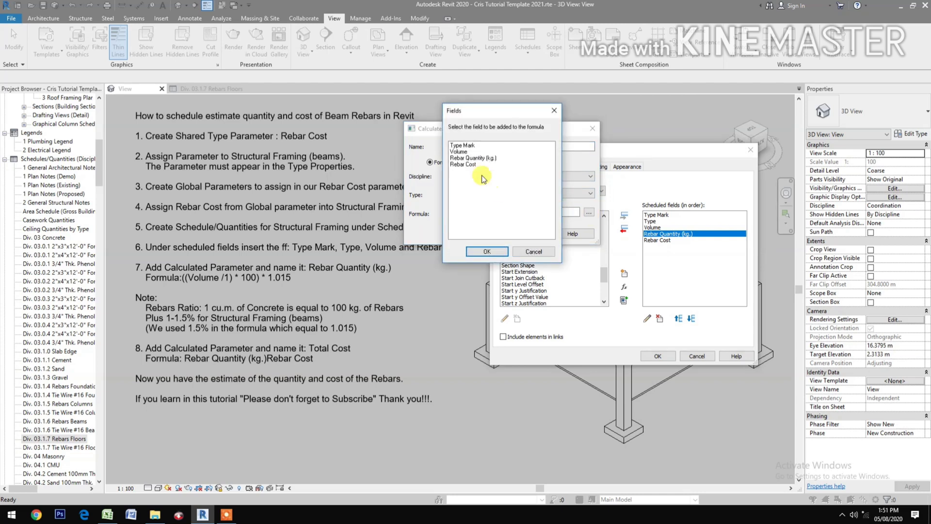
click(473, 158)
click(487, 251)
text([Rebar Quantity (kg.)]*)
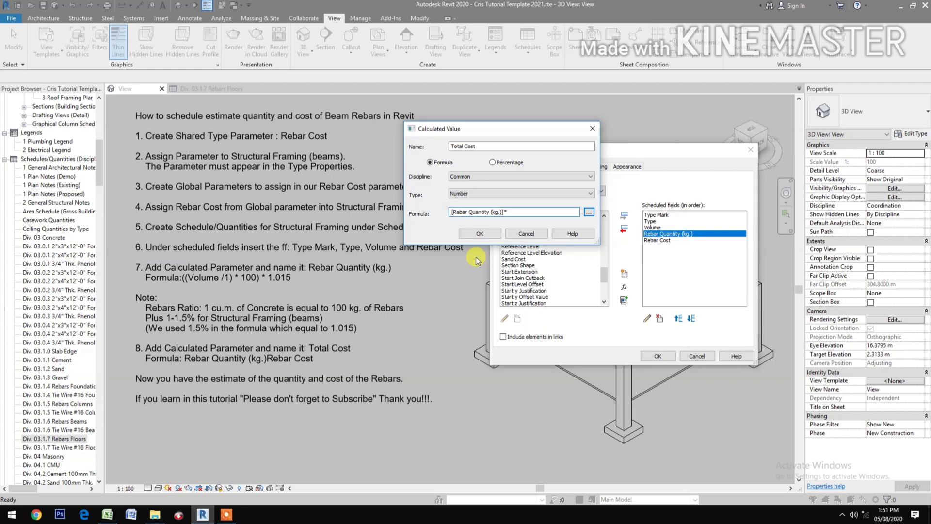
click(588, 212)
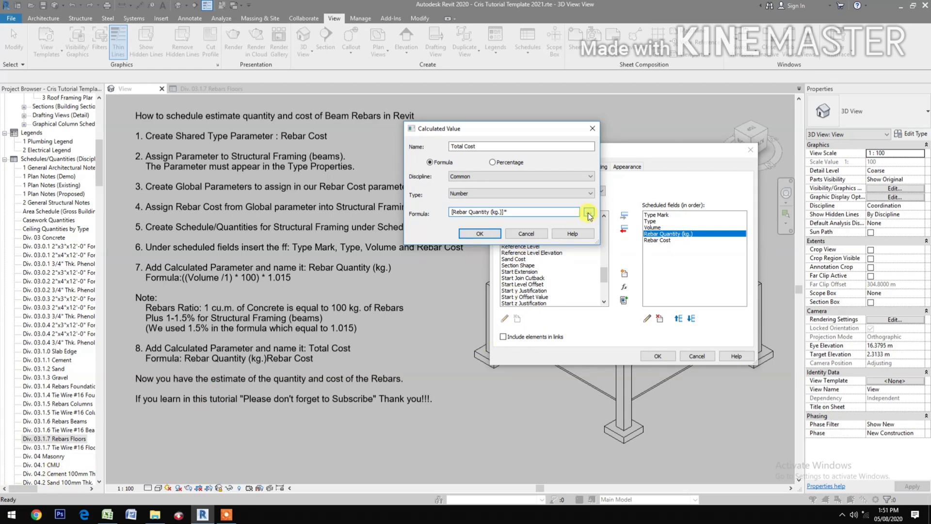
click(465, 165)
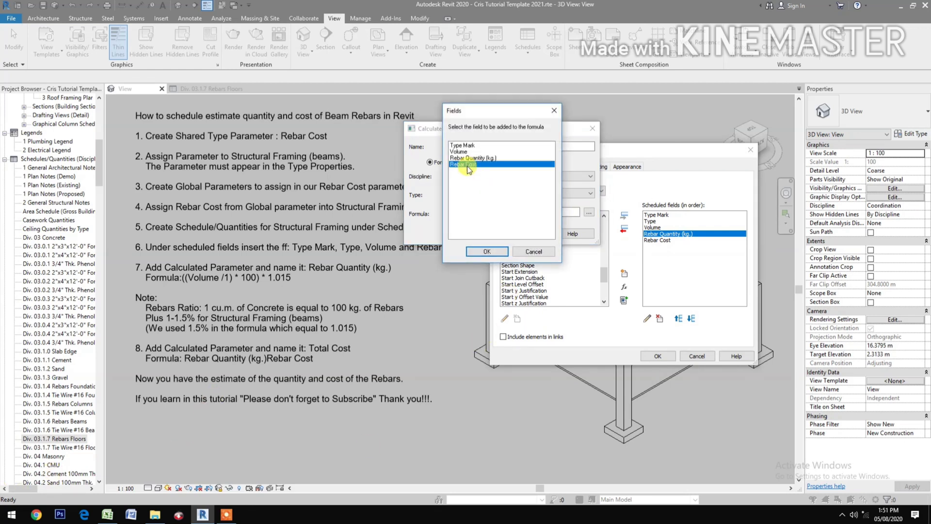
click(488, 252)
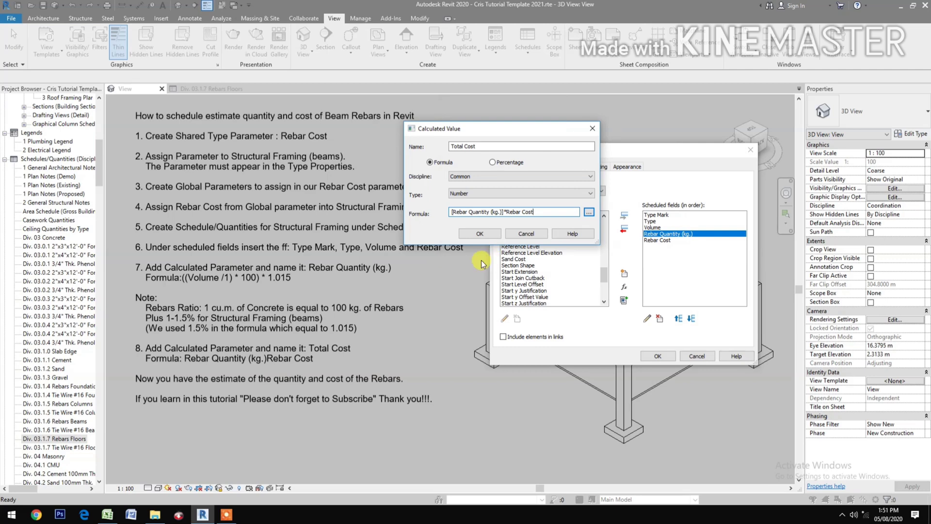
click(479, 233)
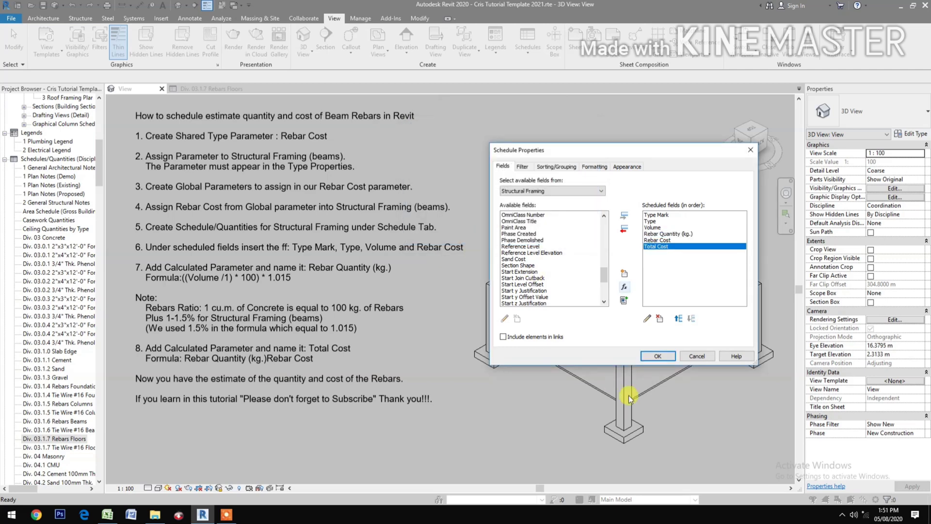
click(555, 166)
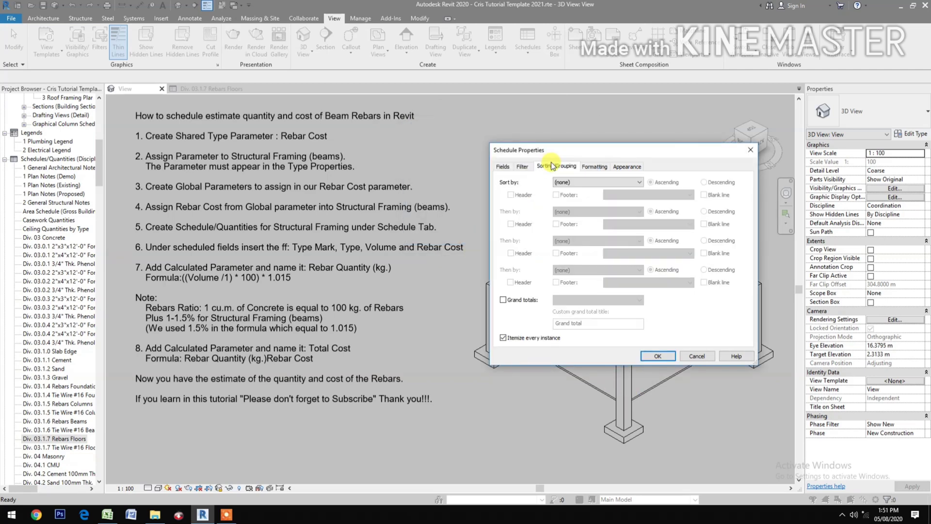
click(503, 300)
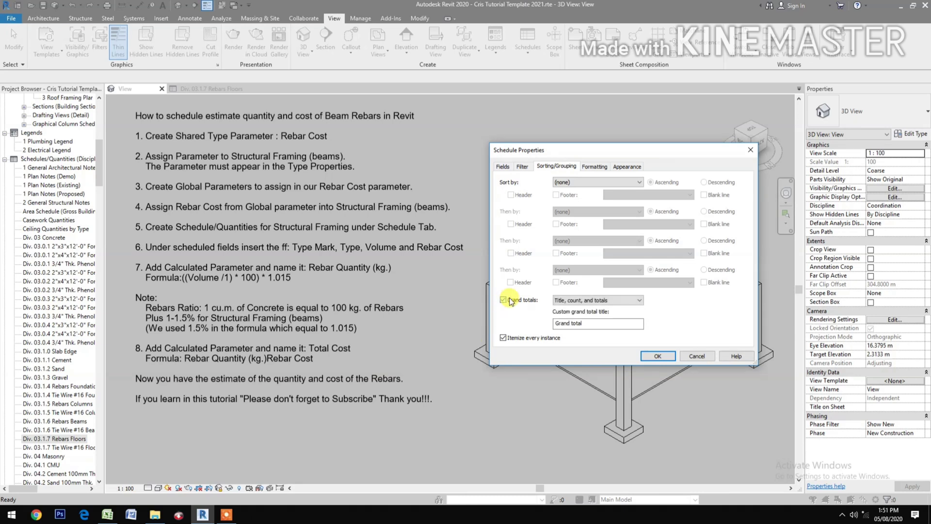
Step: Right-align the Total Cost column with default number format and calculated totals
click(594, 166)
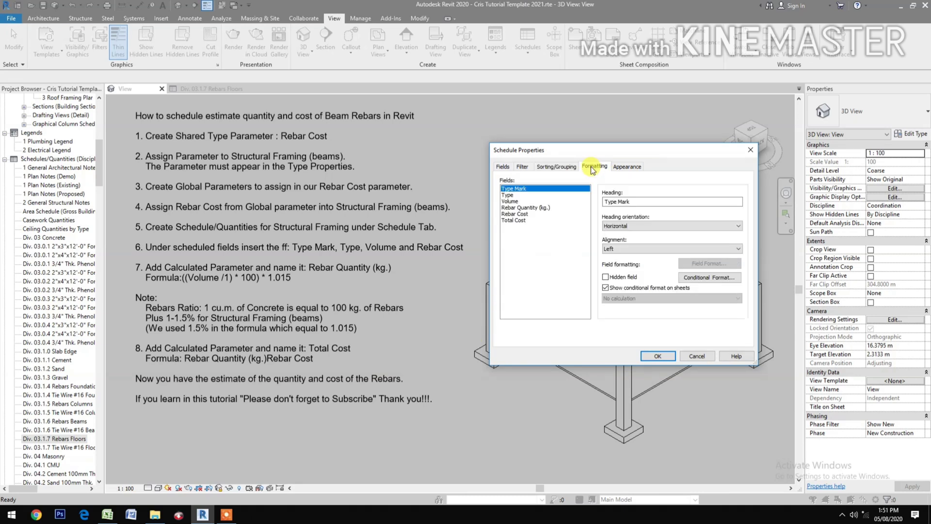
click(516, 219)
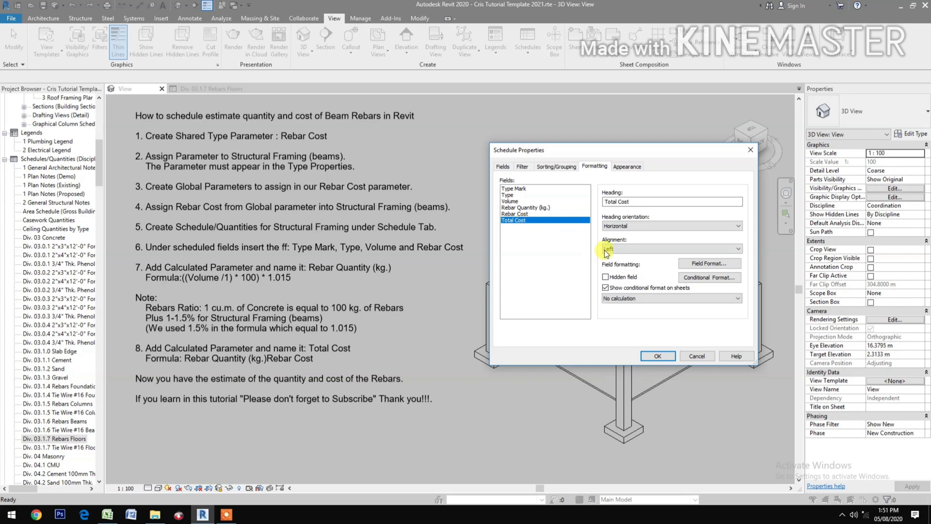
click(669, 249)
click(654, 273)
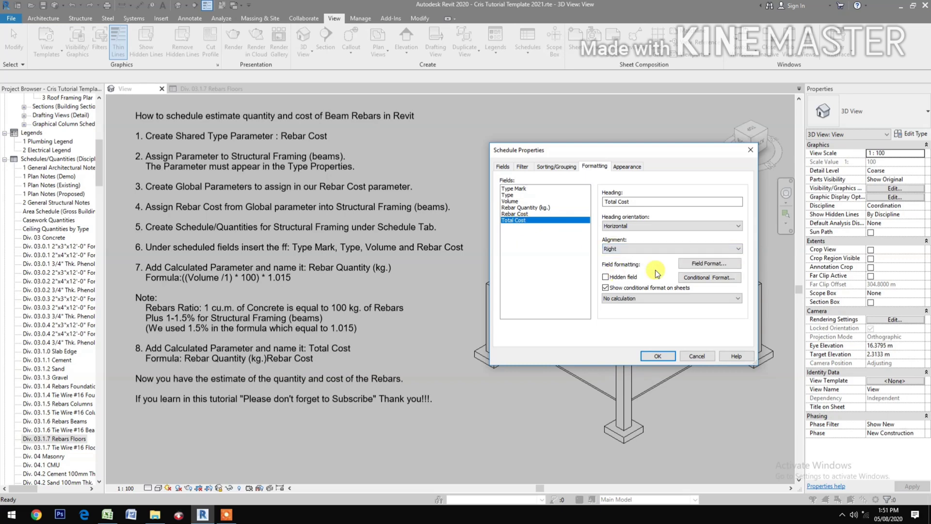
click(707, 263)
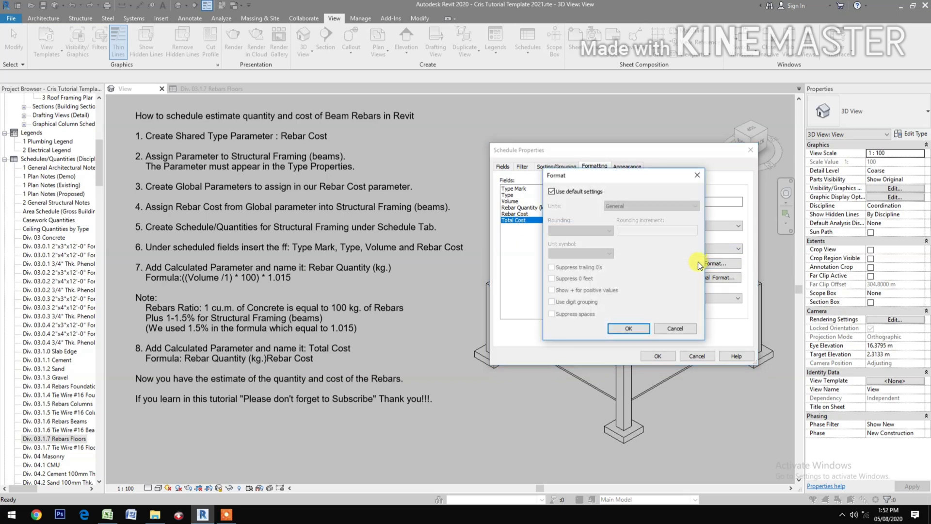
click(625, 329)
click(669, 298)
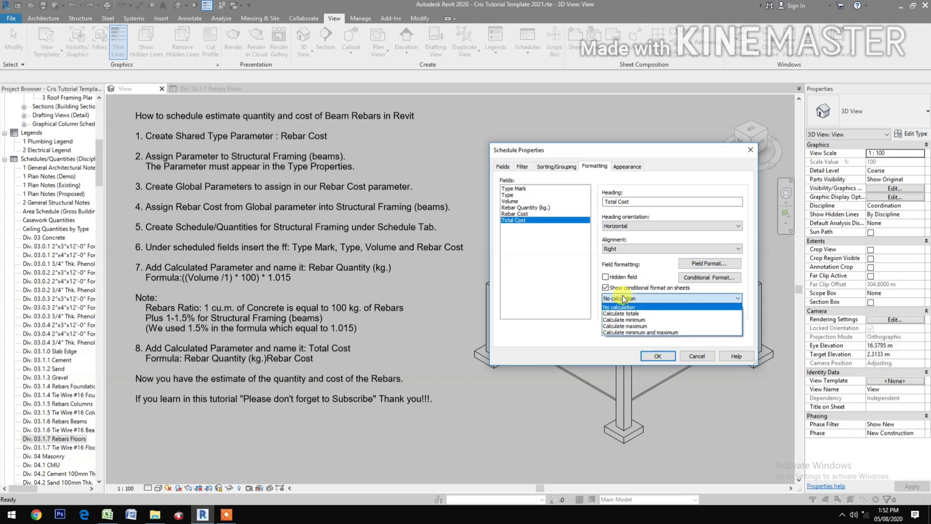
click(622, 313)
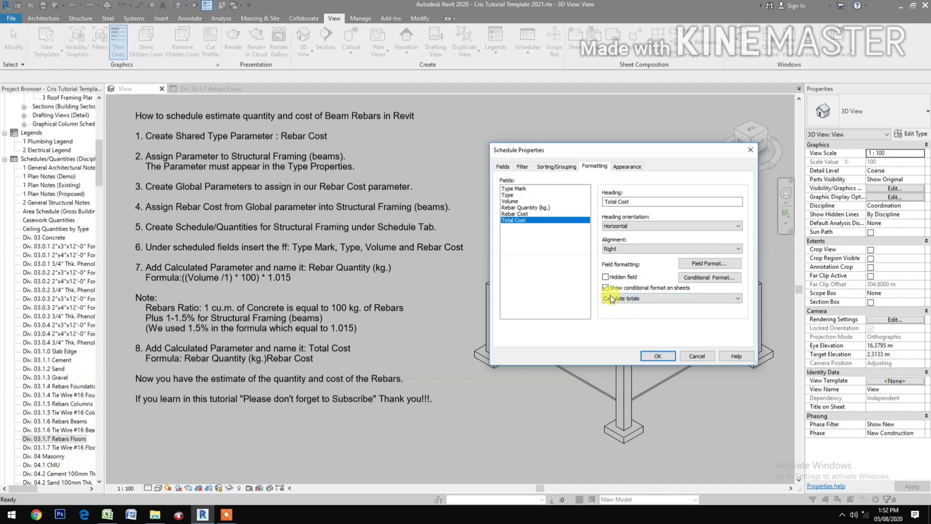
Step: Right-align the Rebar Cost column, keeping its number formatting
click(515, 213)
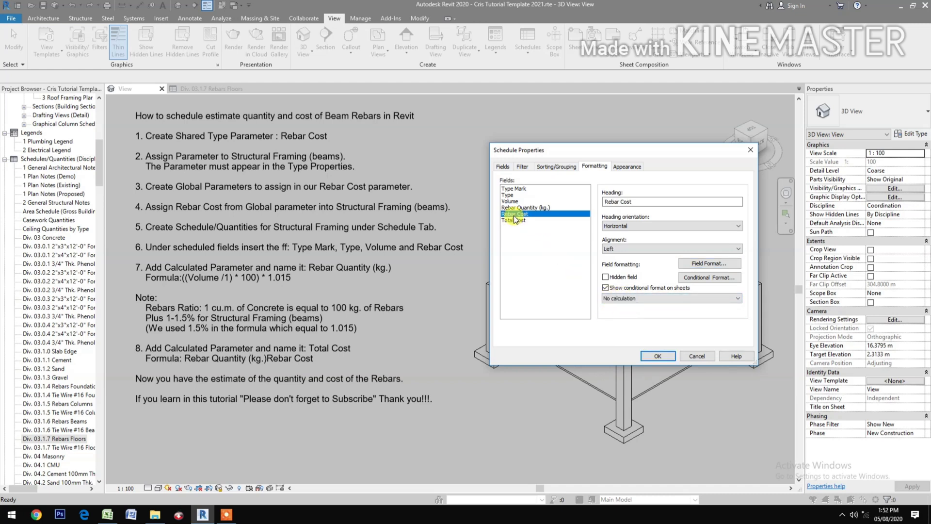
click(621, 250)
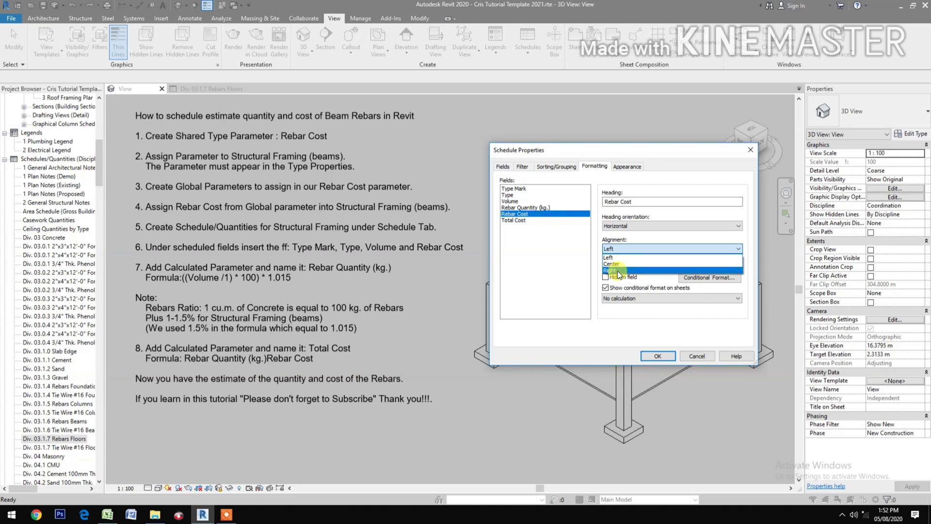
click(617, 270)
click(684, 266)
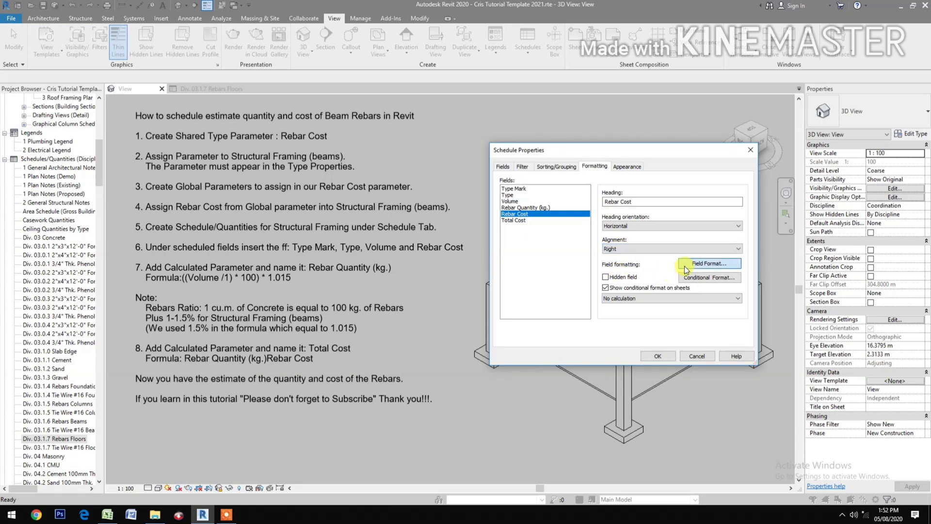
click(623, 327)
Step: Give Rebar Quantity (kg.) right alignment, Fixed units with 2 decimal places, and totals
click(522, 208)
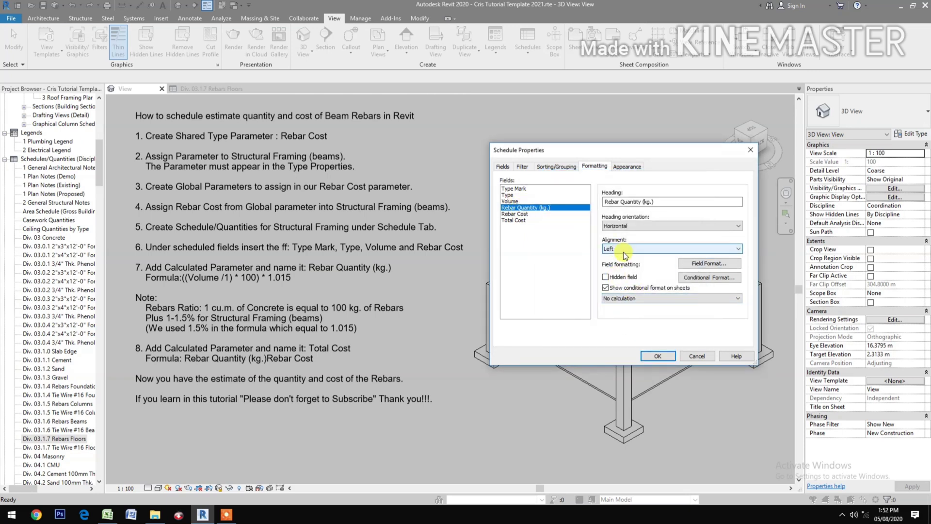
click(670, 249)
click(633, 268)
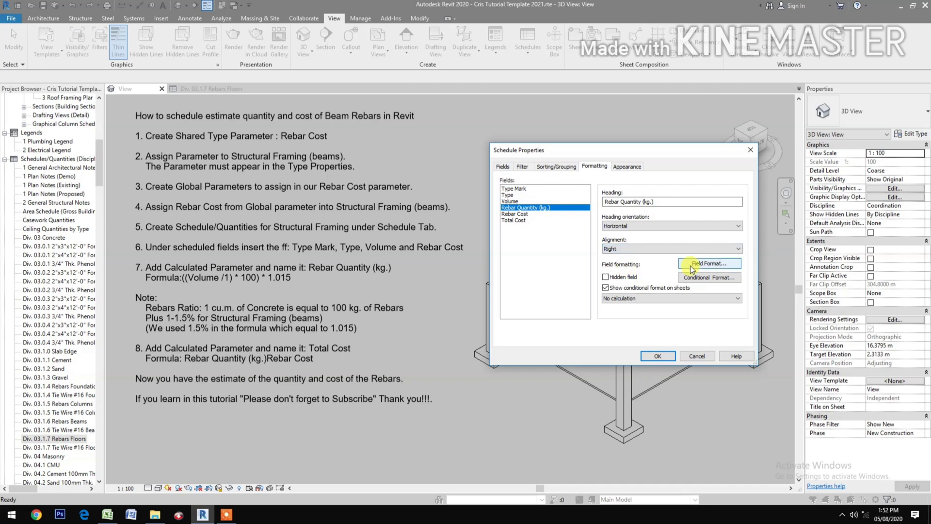
click(706, 263)
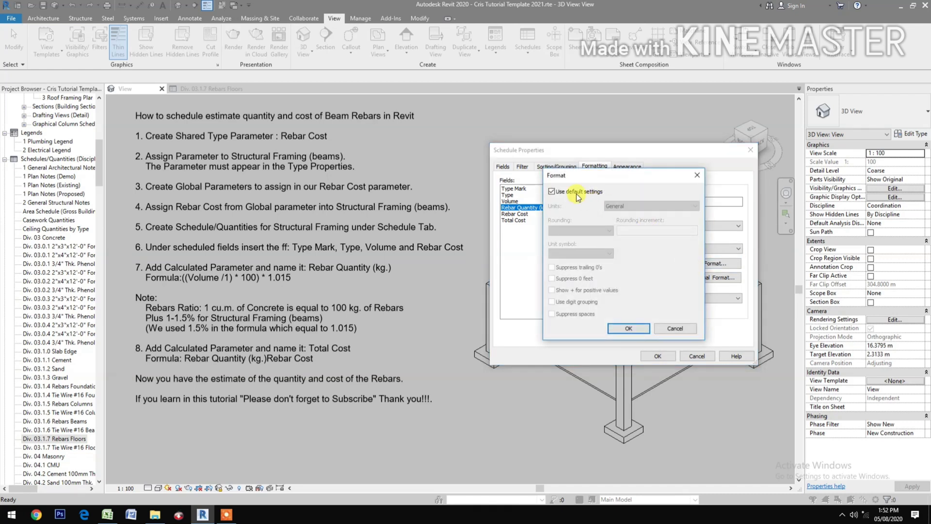
click(553, 192)
click(651, 206)
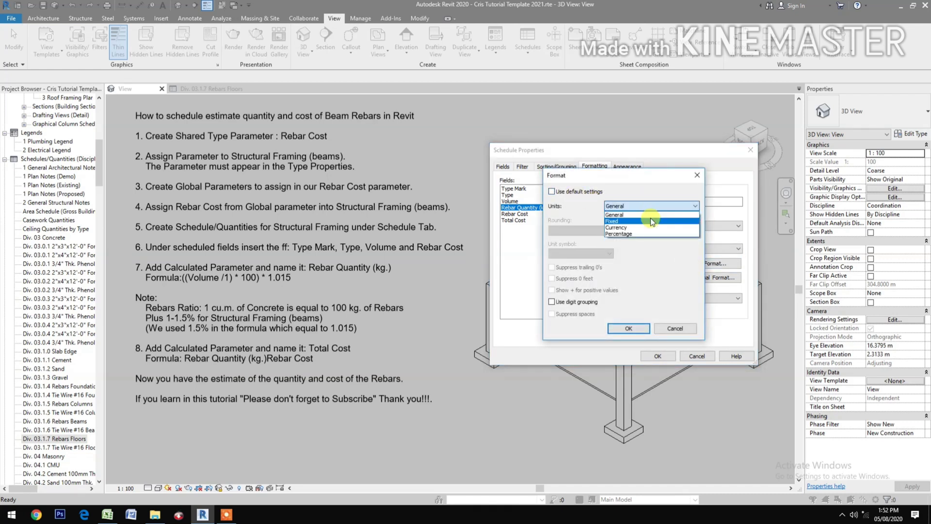
click(650, 218)
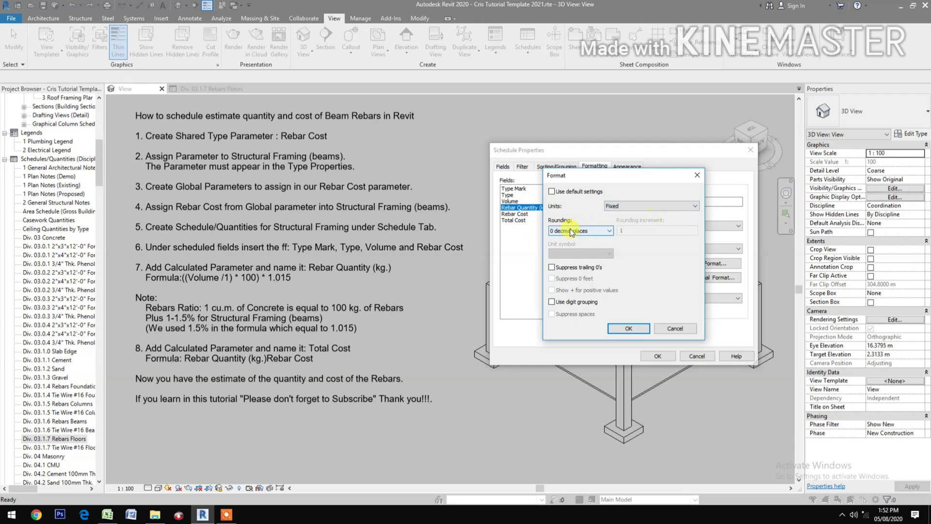
click(602, 230)
click(573, 272)
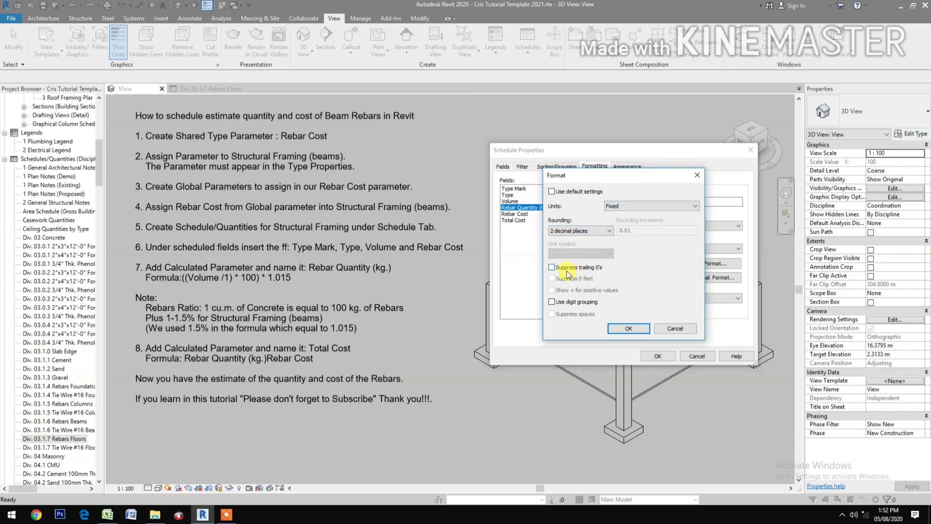
click(626, 328)
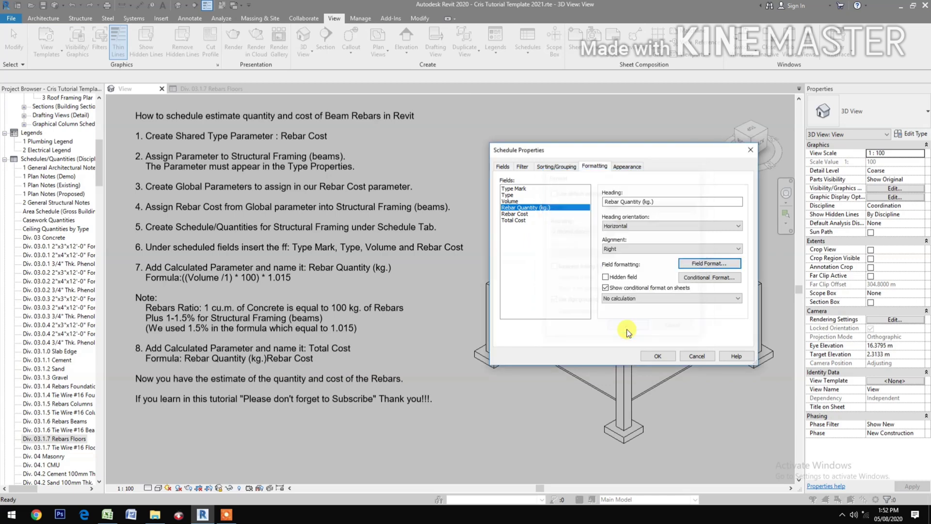
click(639, 299)
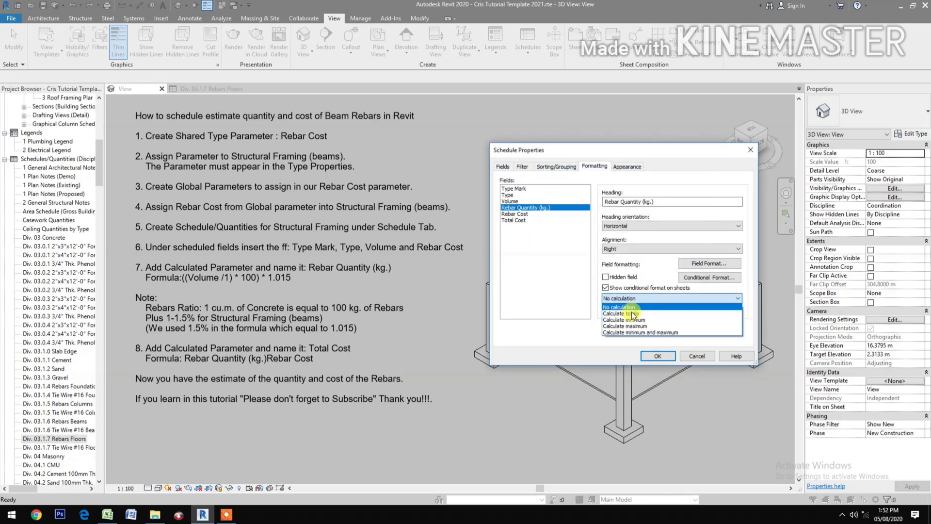
click(631, 312)
Step: Format the Volume field as right-aligned with field formatting enabled, and calculate its grand total
click(521, 201)
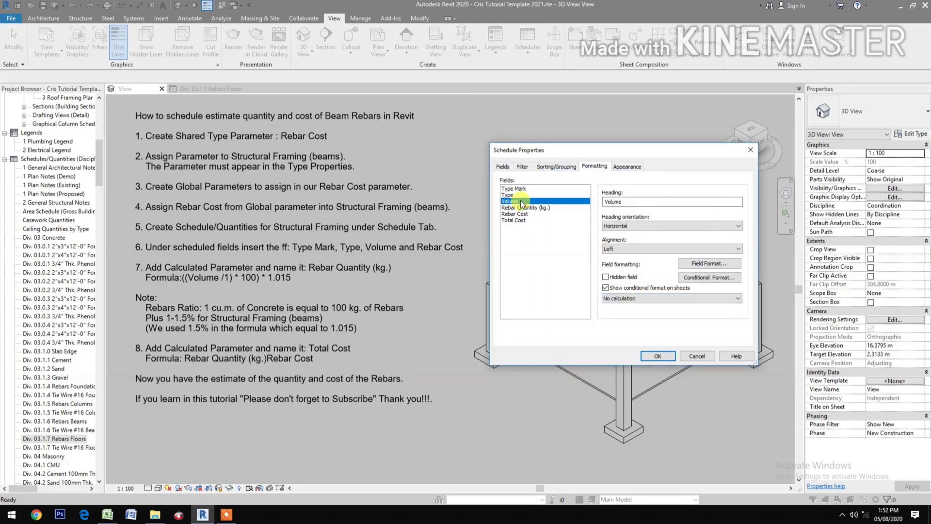
click(631, 248)
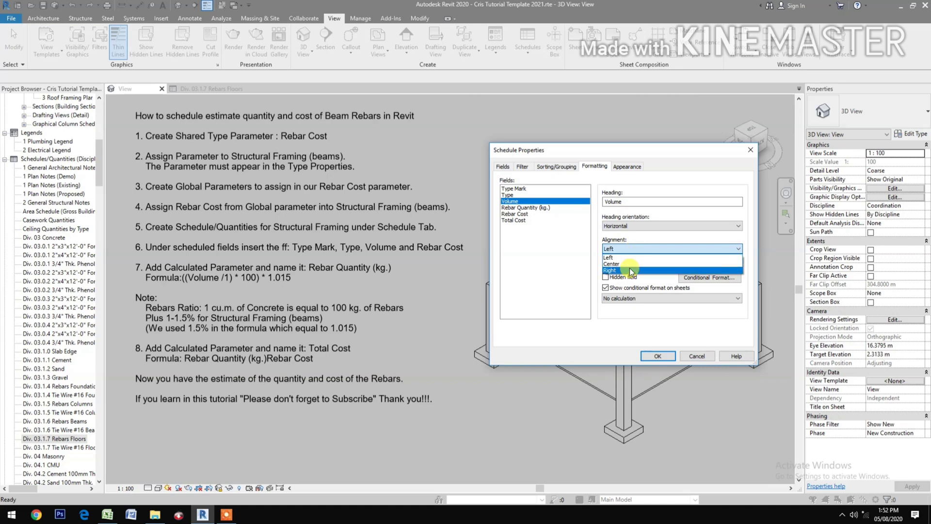
click(629, 268)
click(688, 266)
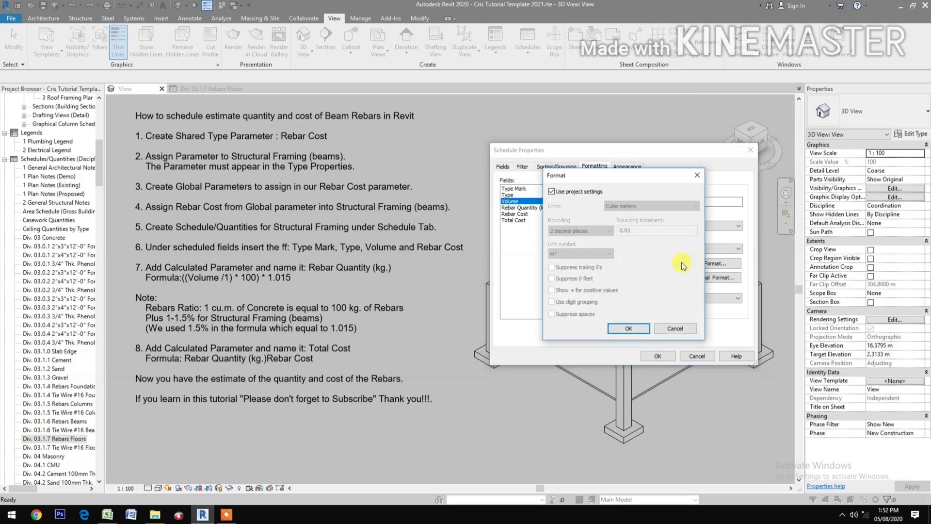
click(628, 328)
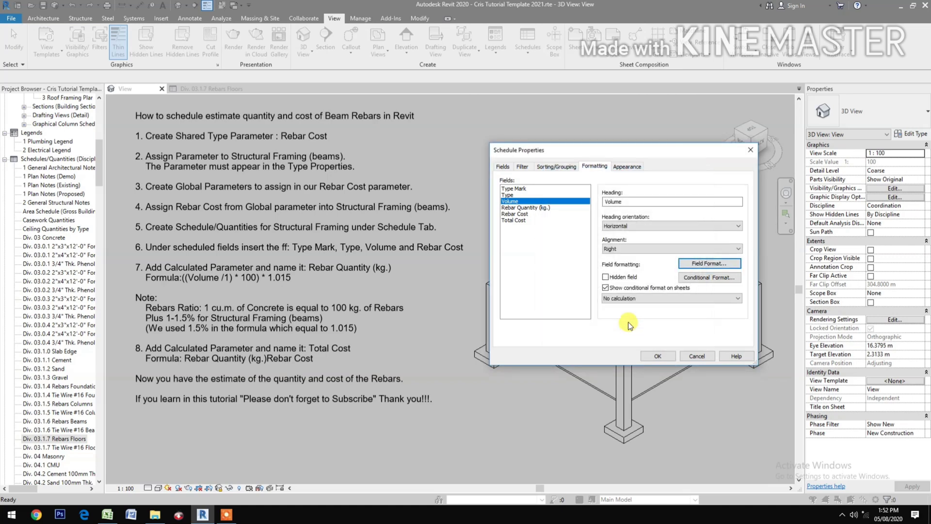
click(630, 299)
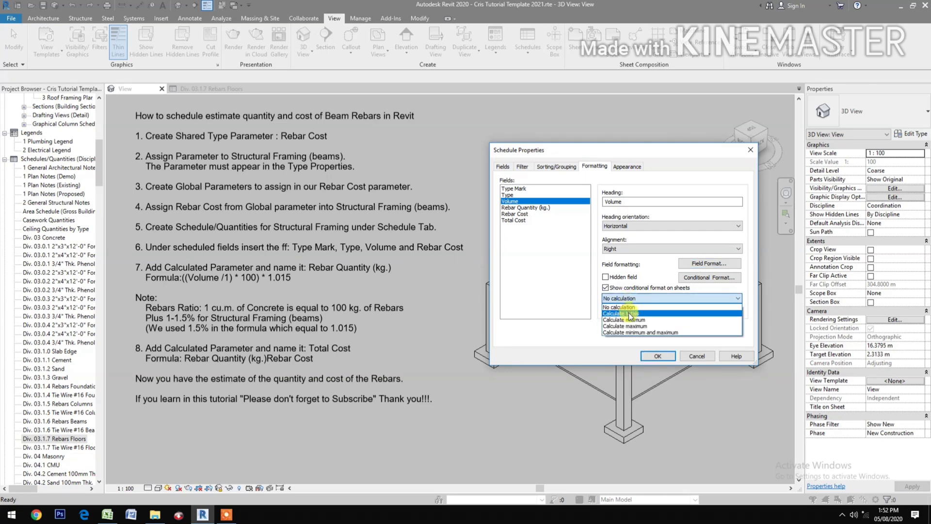
click(629, 315)
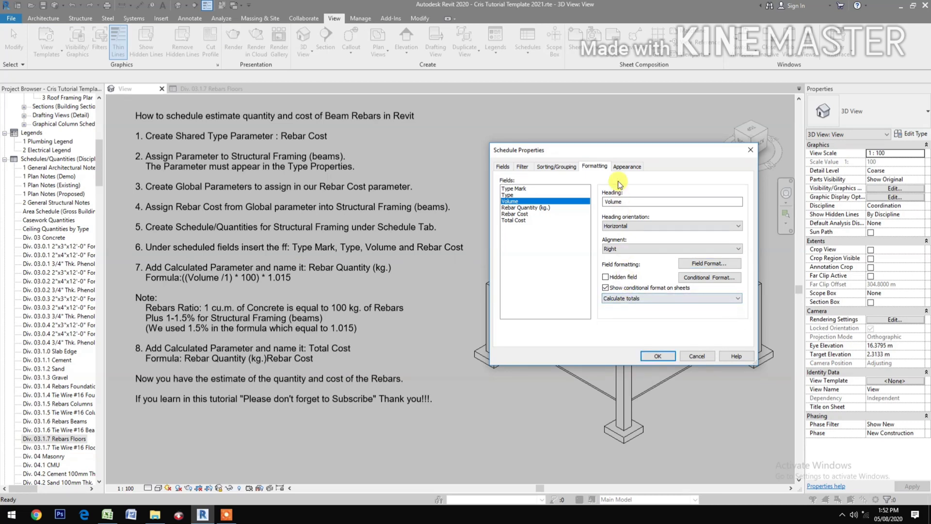
Step: Review the Appearance settings, then accept the Schedule Properties changes for Structural Framing Schedule2
click(626, 167)
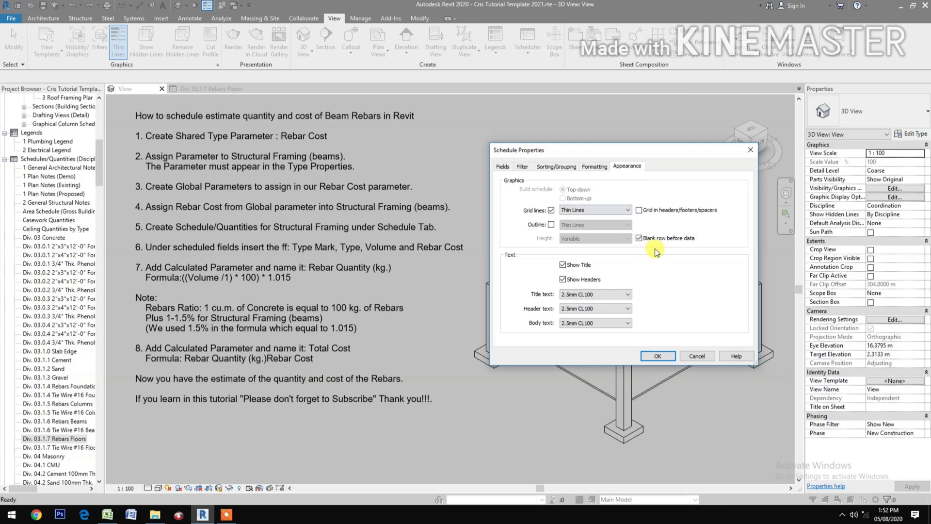
click(594, 166)
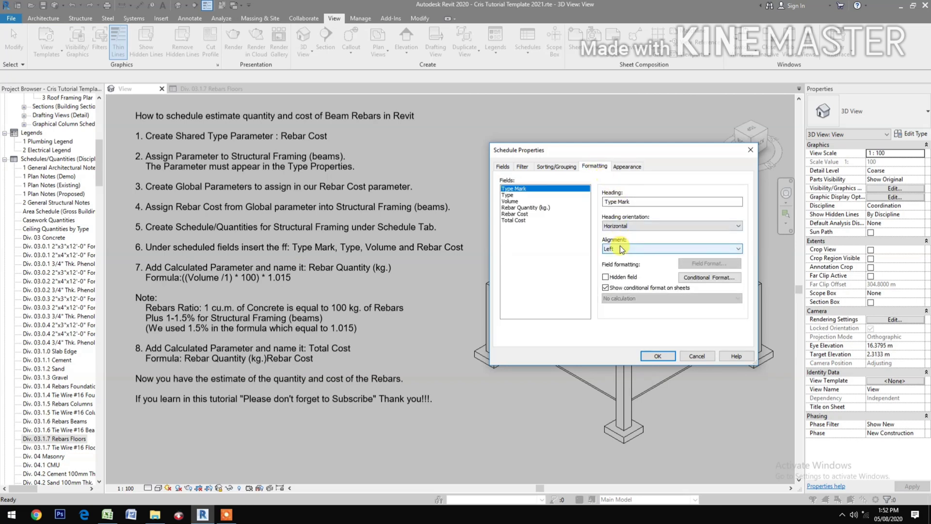
click(653, 356)
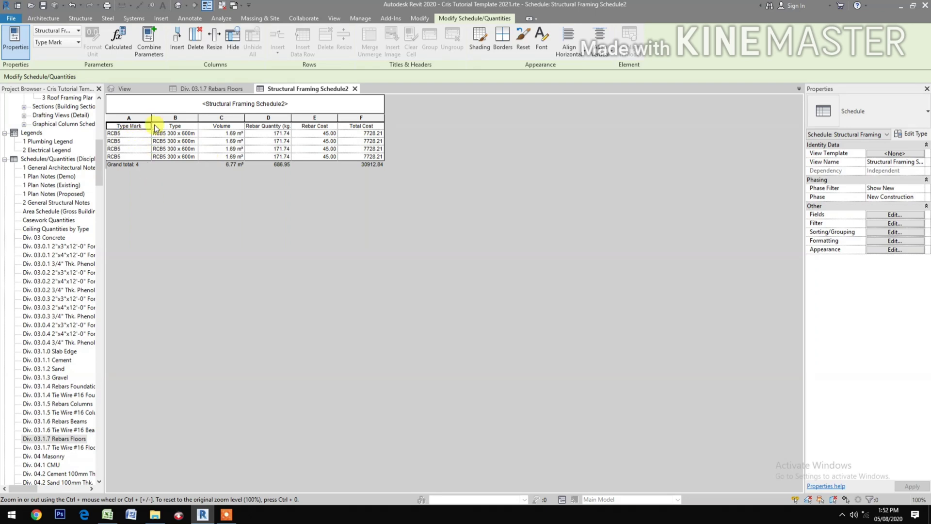
Step: Widen the Type Mark, Type, Rebar Quantity (kg.) and Rebar Cost columns so headings show fully
drag(155, 117, 222, 118)
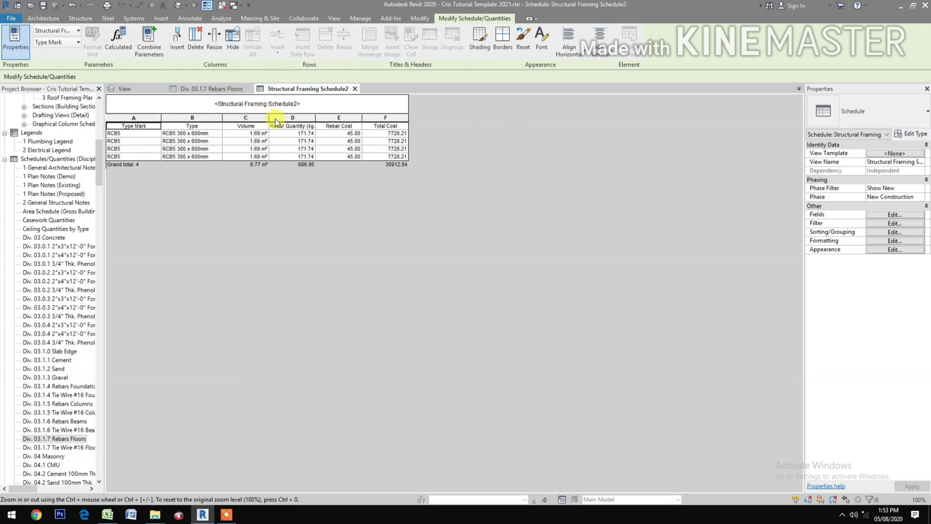
drag(318, 119, 330, 119)
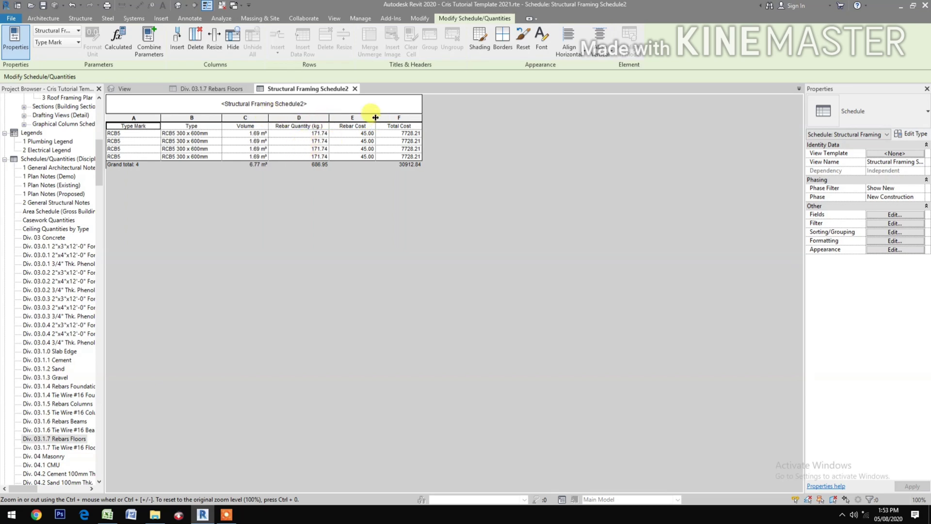
drag(374, 119, 379, 118)
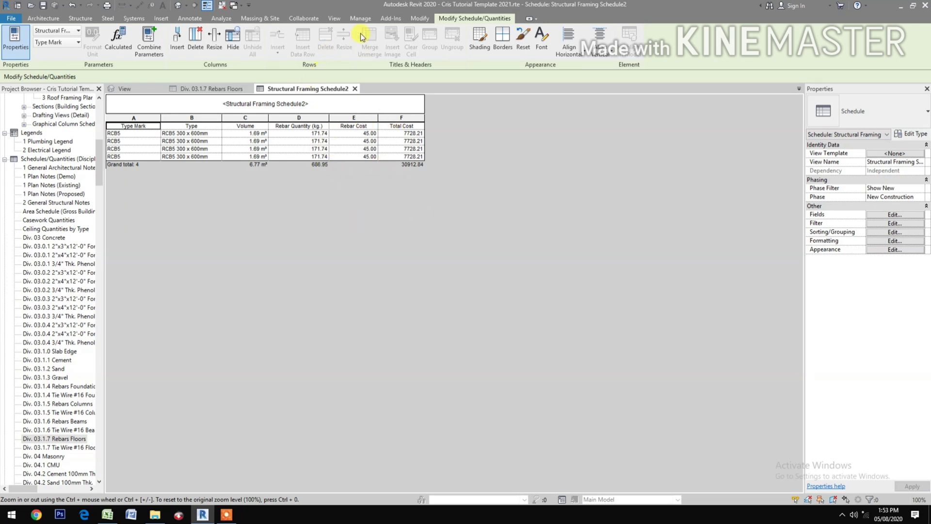
click(360, 19)
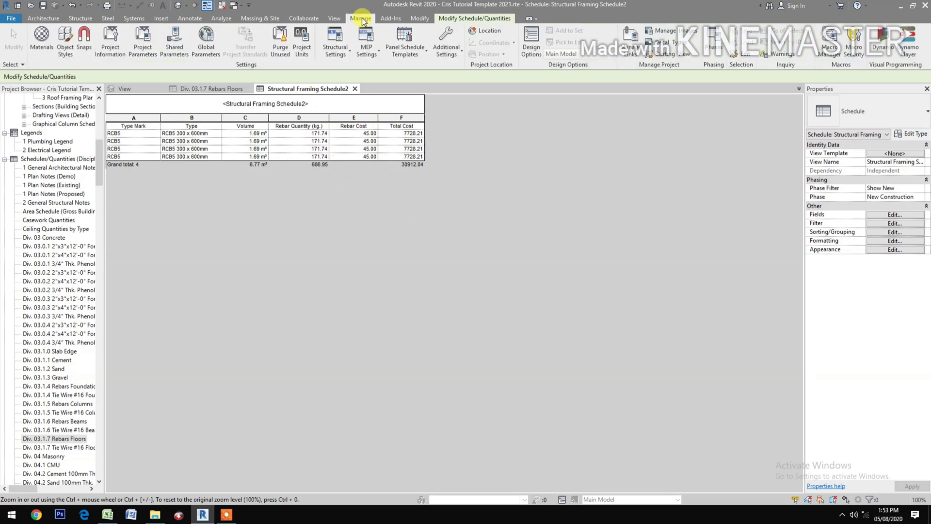
Step: Change the Rebar Cost global parameter from 45.00 to 48.00 and apply it
click(206, 44)
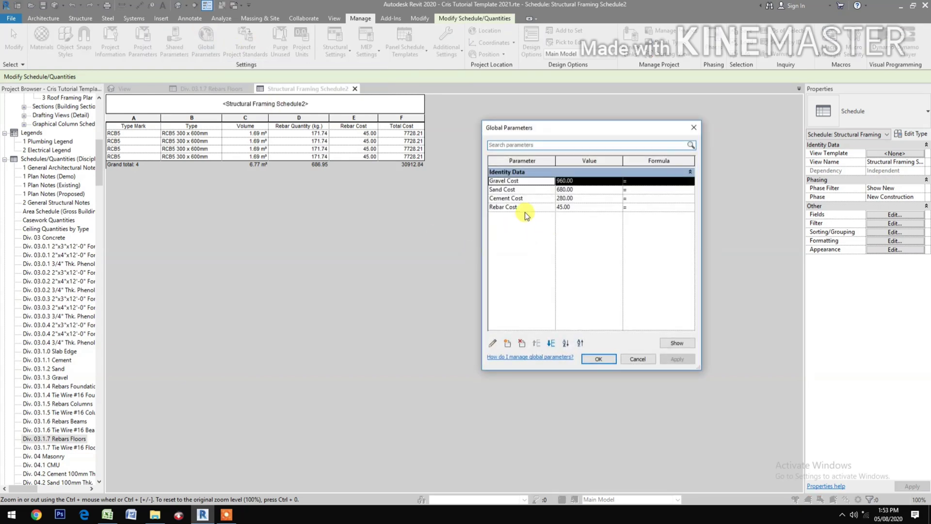
click(590, 207)
text(48)
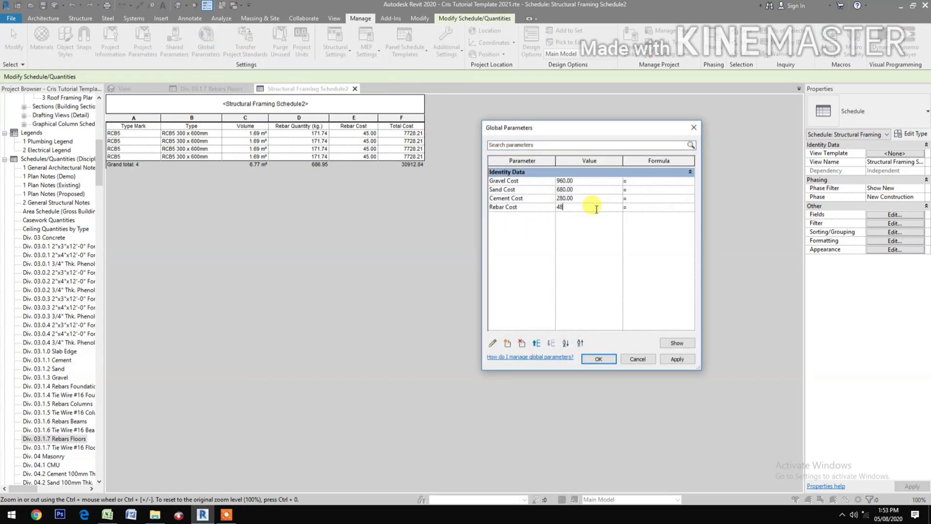
click(676, 359)
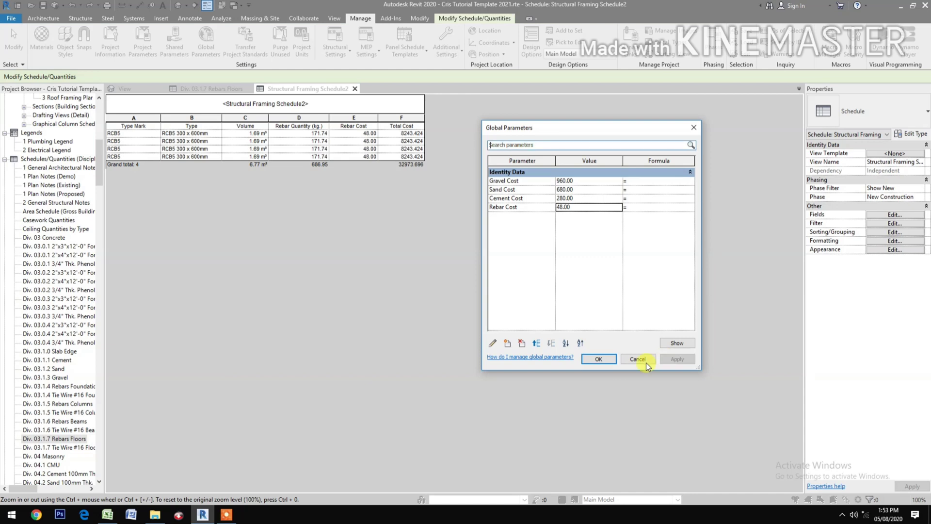
click(598, 358)
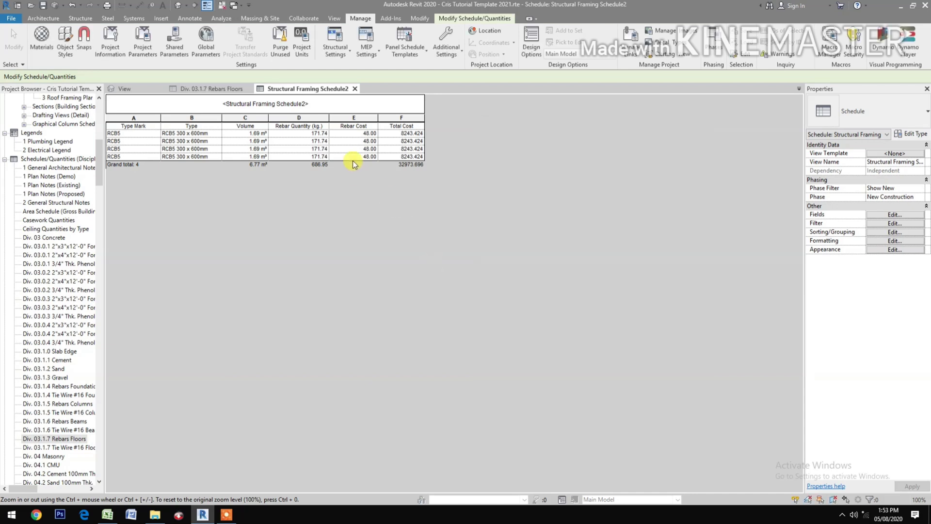